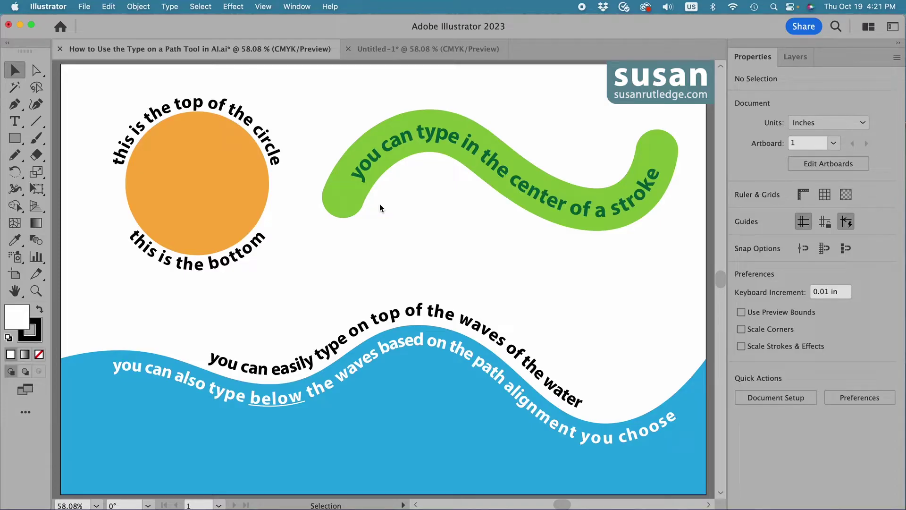
# Switch to the Untitled-1 document, select the thick green curved path, and activate the Type on a Path tool.
pyautogui.click(460, 47)
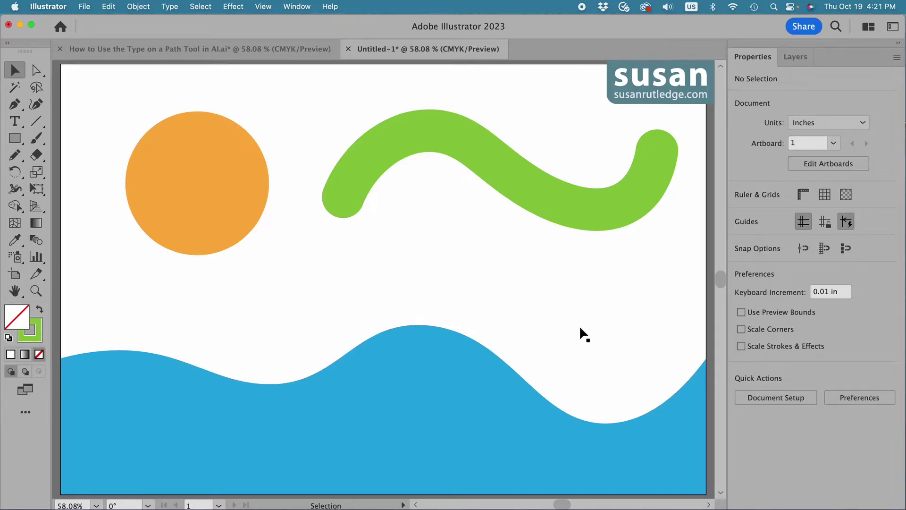
pyautogui.click(547, 196)
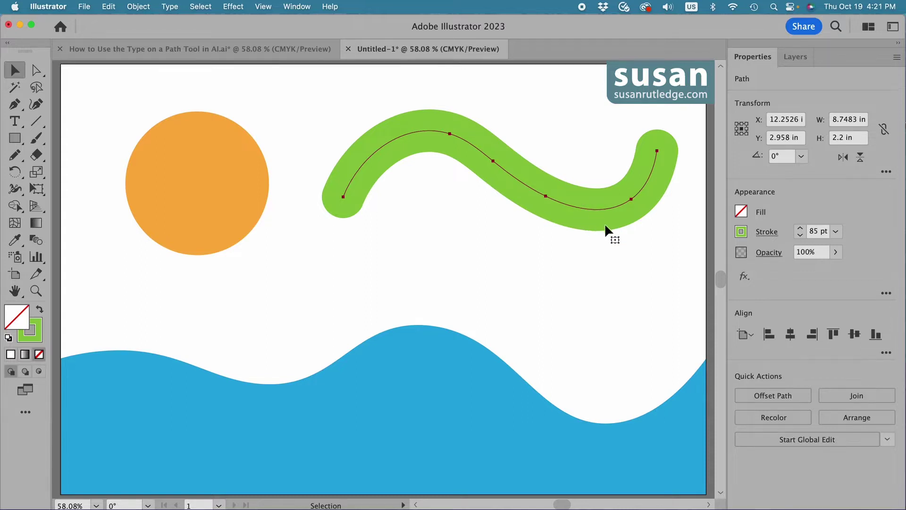
pyautogui.click(767, 234)
pyautogui.click(15, 122)
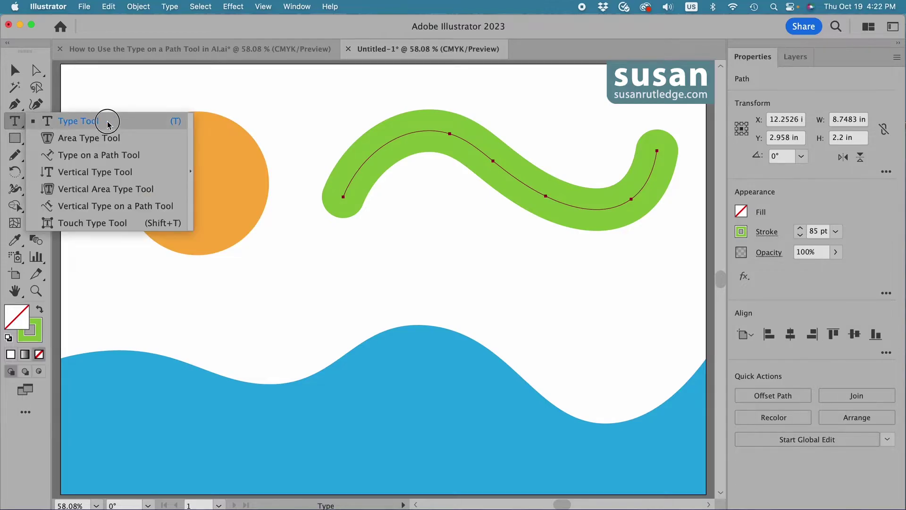
pyautogui.moveTo(112, 121); pyautogui.dragTo(172, 160)
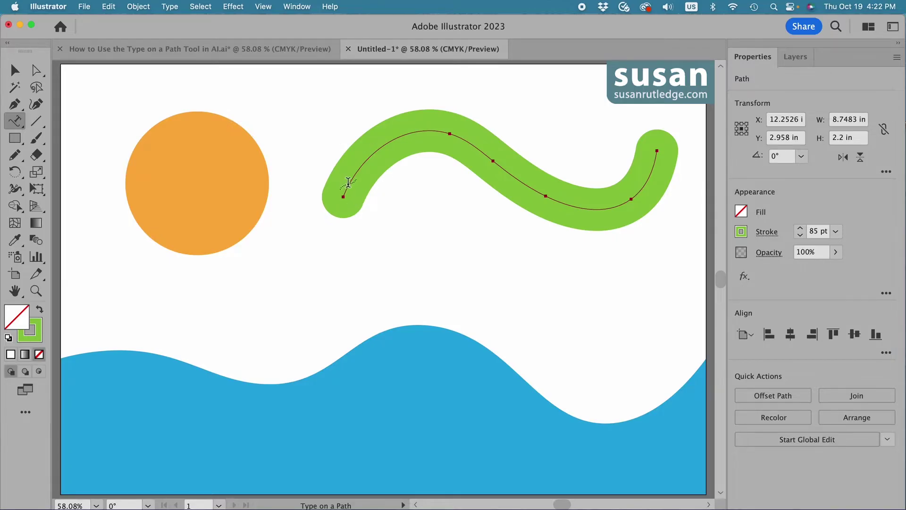
# Try starting type directly on the original green path, and undo the conversion.
pyautogui.click(348, 182)
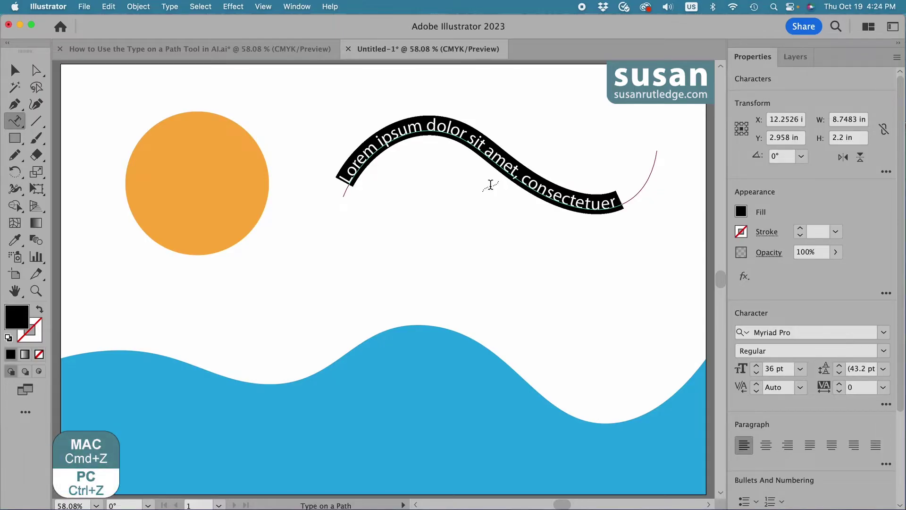
pyautogui.press('super+z')
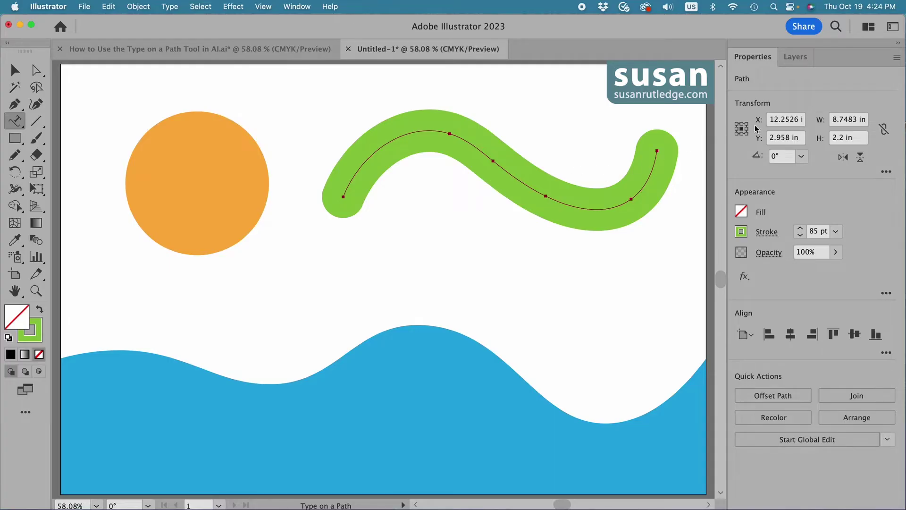
# Duplicate the green path in place within the Green Path layer, and hide and lock the lower copy.
pyautogui.click(796, 57)
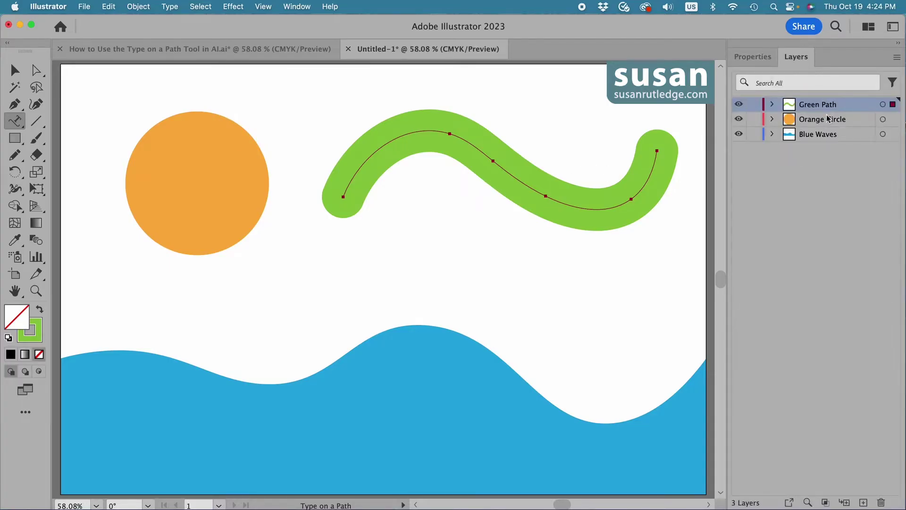
pyautogui.click(772, 105)
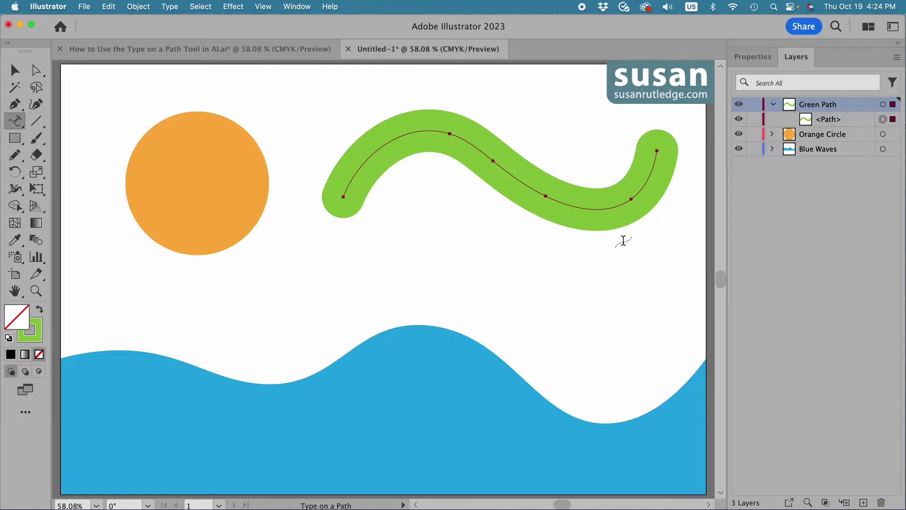
pyautogui.press('super+c')
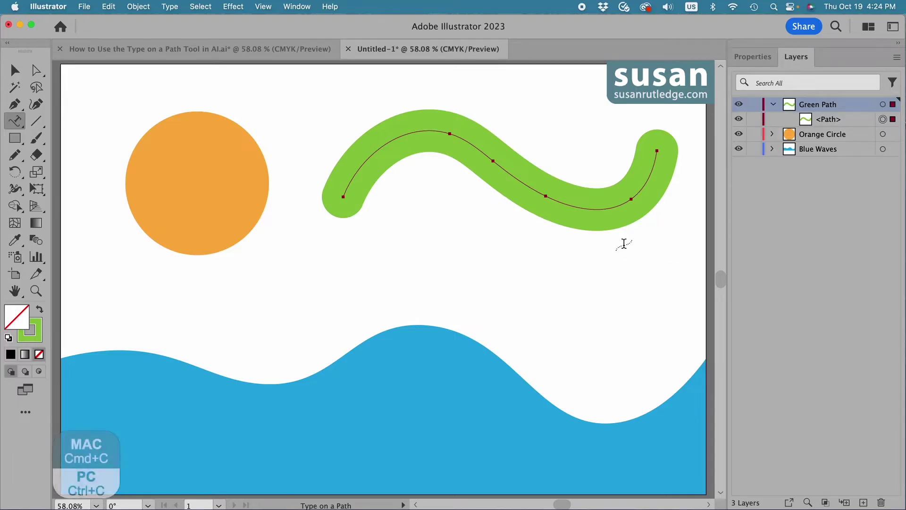
pyautogui.press('super')
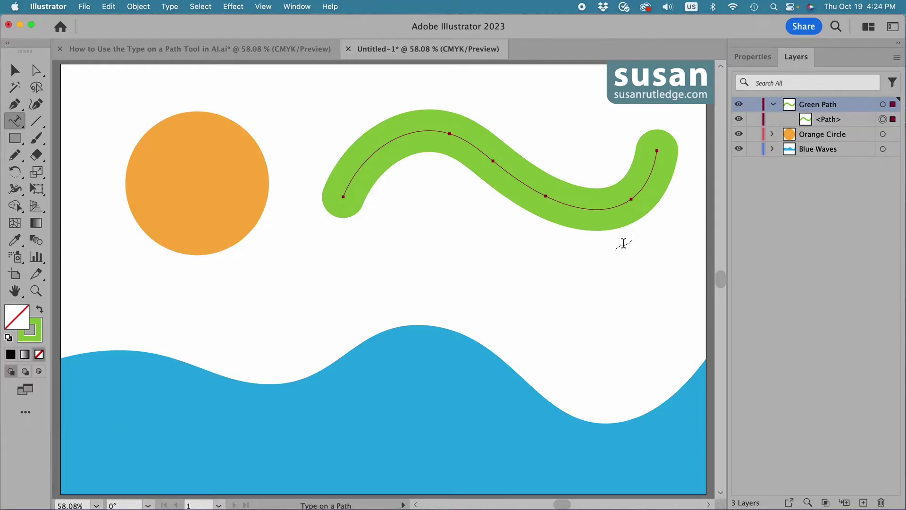
pyautogui.press('super+shift+v')
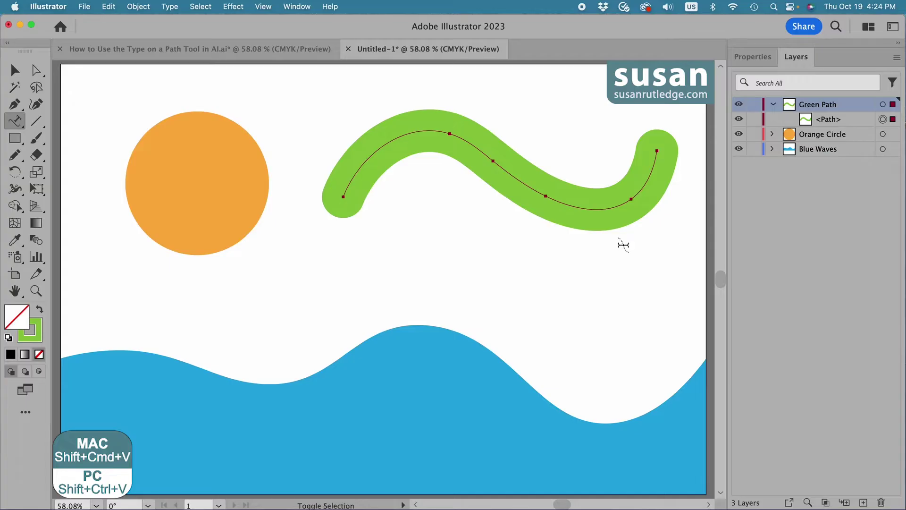
pyautogui.press('super+shift+v')
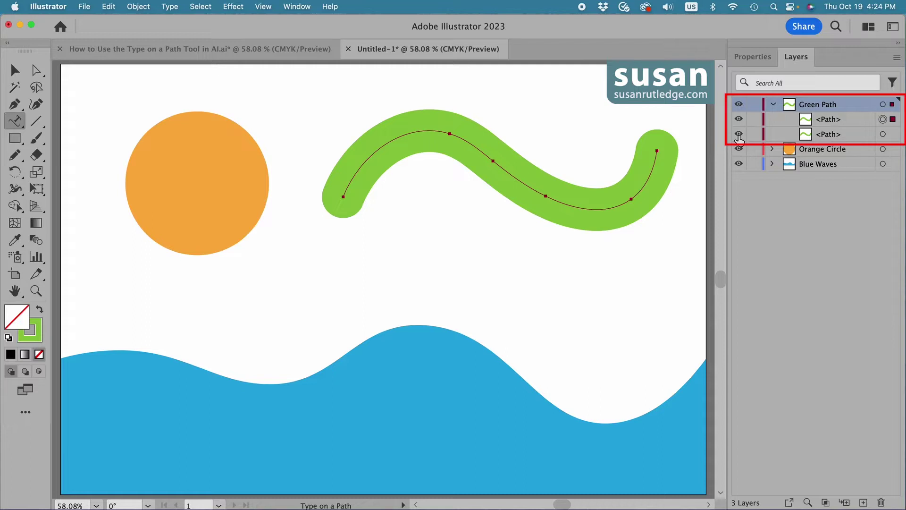
pyautogui.click(739, 135)
pyautogui.click(755, 135)
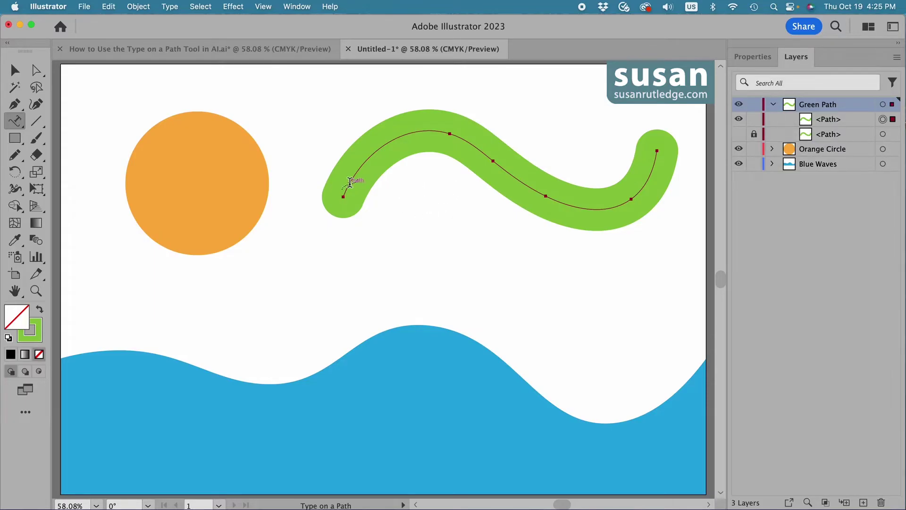
# Enter the text "you can type in the center of a thick line" along the visible green path.
pyautogui.click(350, 182)
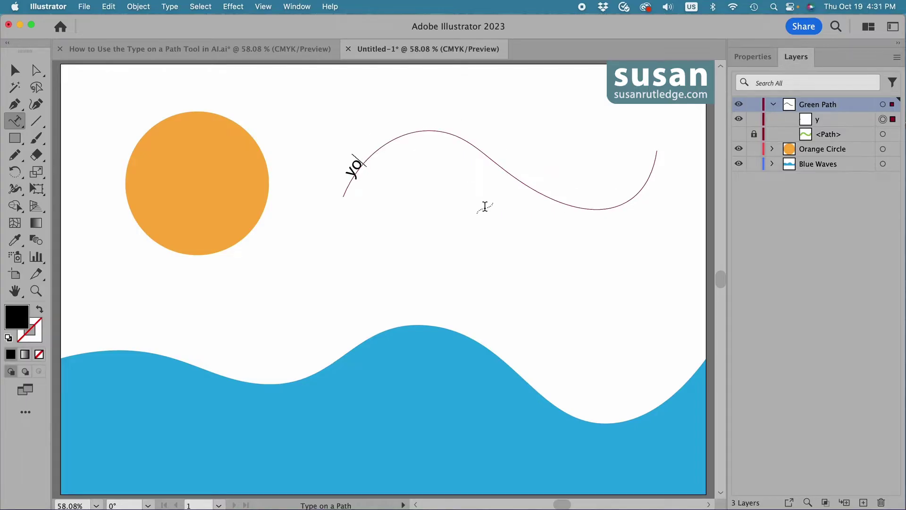
pyautogui.write('u can type in the ')
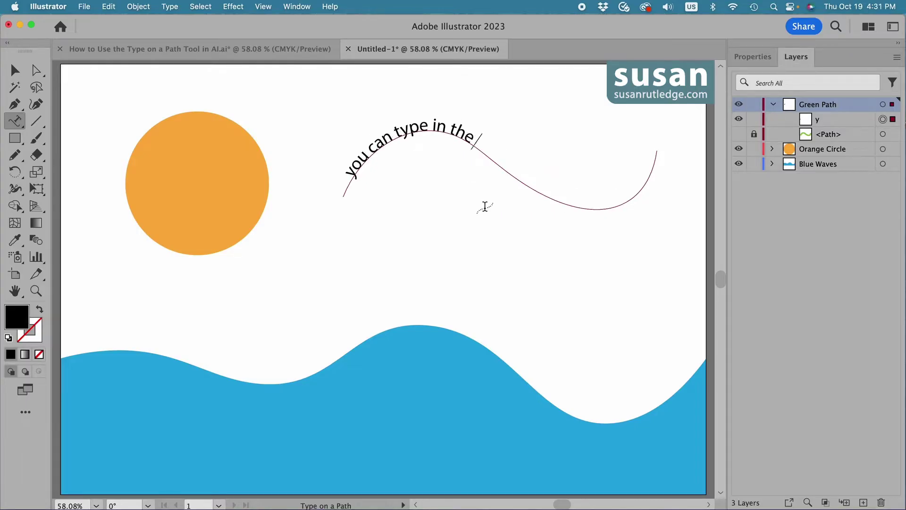
pyautogui.write('center of a thi')
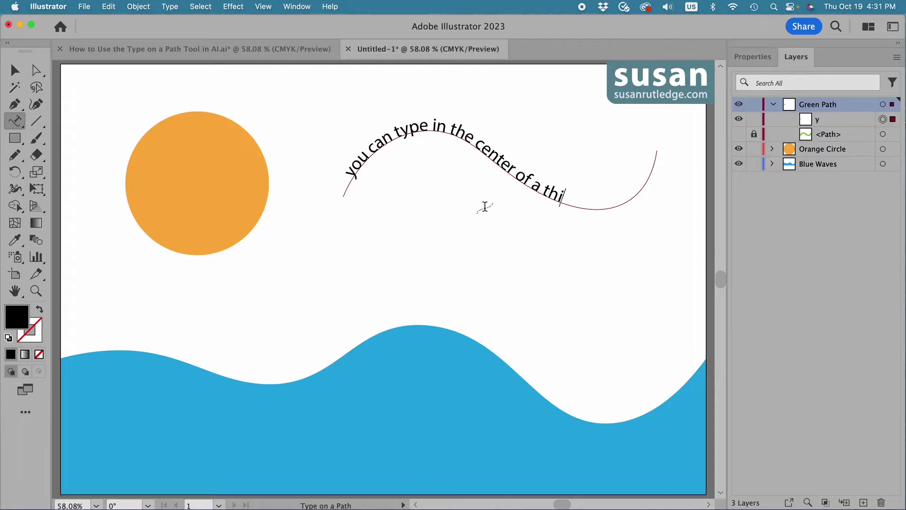
pyautogui.write('ck line')
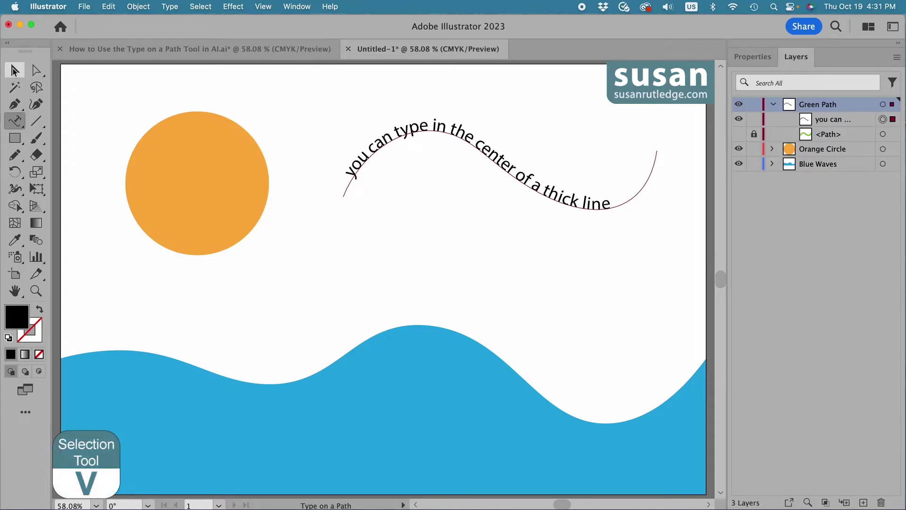
pyautogui.press('Escape')
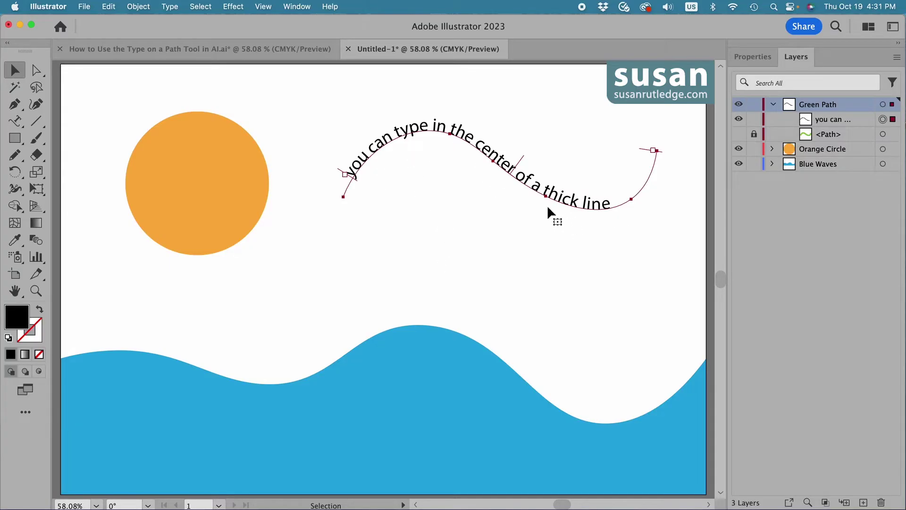
# Flip the text to the other side of the curve with its center bracket, and undo the flip.
pyautogui.click(357, 179)
pyautogui.click(662, 150)
pyautogui.moveTo(521, 157); pyautogui.dragTo(457, 183)
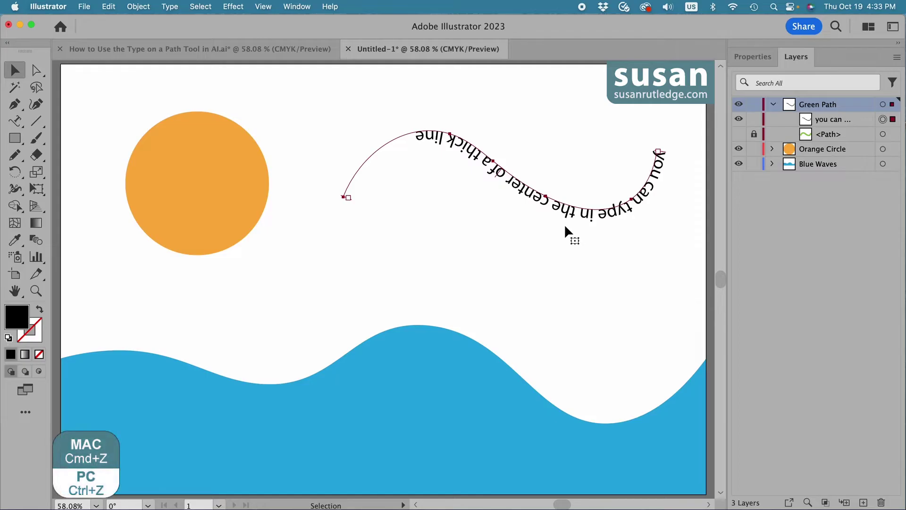
pyautogui.press('super+z')
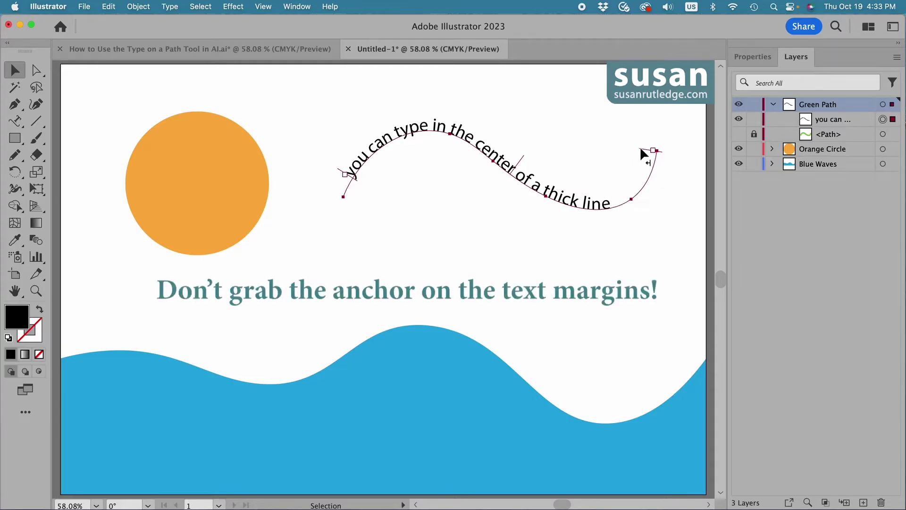
# Move the start and end brackets of the path text inward along the curve to shorten its text area.
pyautogui.moveTo(641, 149); pyautogui.dragTo(611, 183)
pyautogui.moveTo(354, 177); pyautogui.dragTo(416, 165)
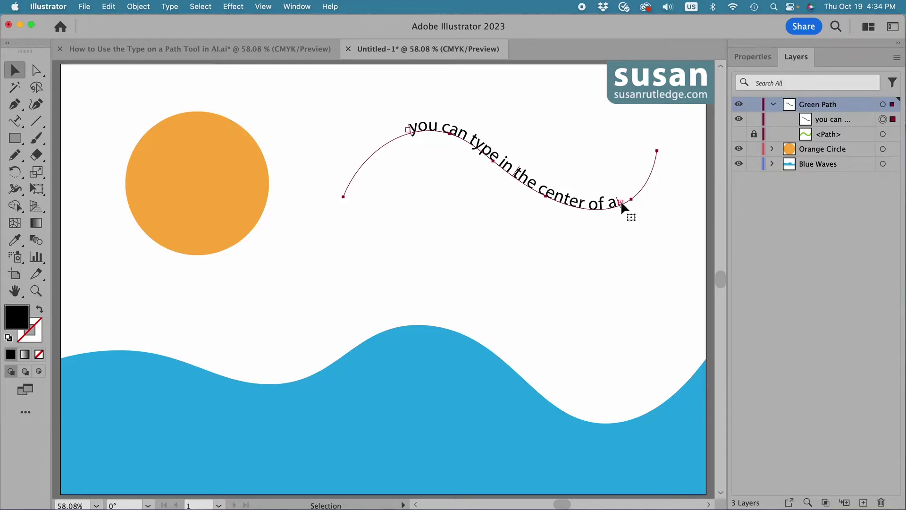
# Try threading the overflowing text onto a second path below the curve, and undo the threading.
pyautogui.press('t')
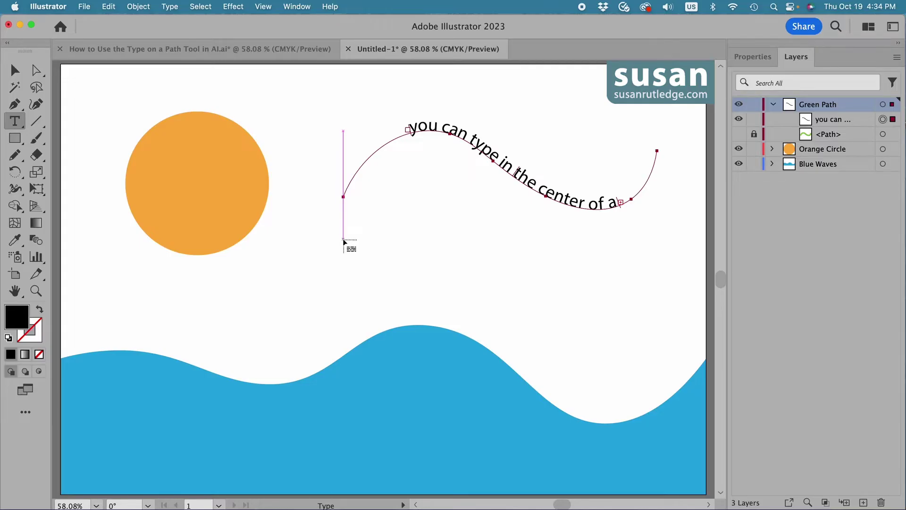
pyautogui.click(345, 239)
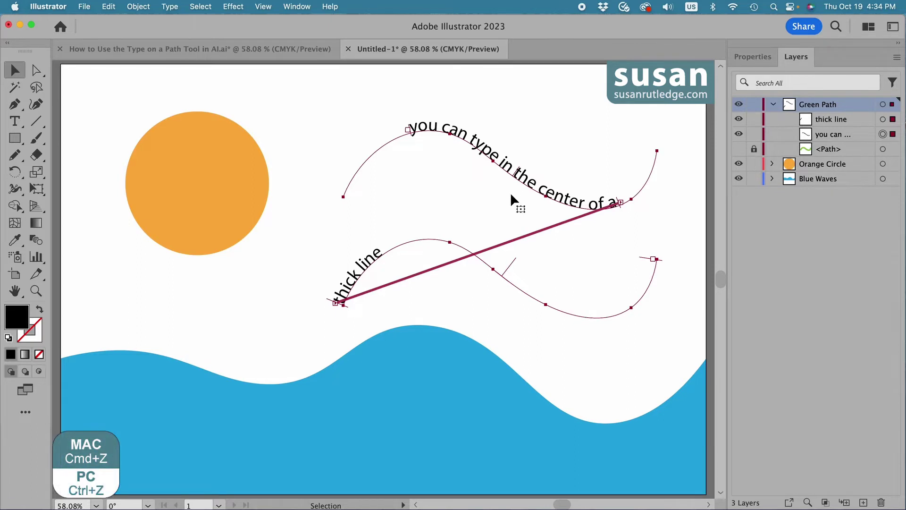
pyautogui.press('super+z')
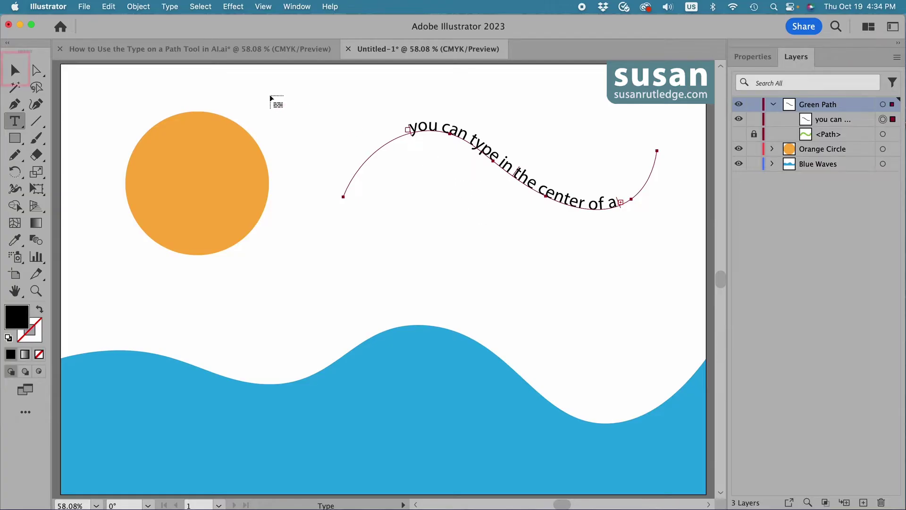
# Move the start and end brackets outward near the ends of the curve so the whole sentence fits.
pyautogui.click(15, 71)
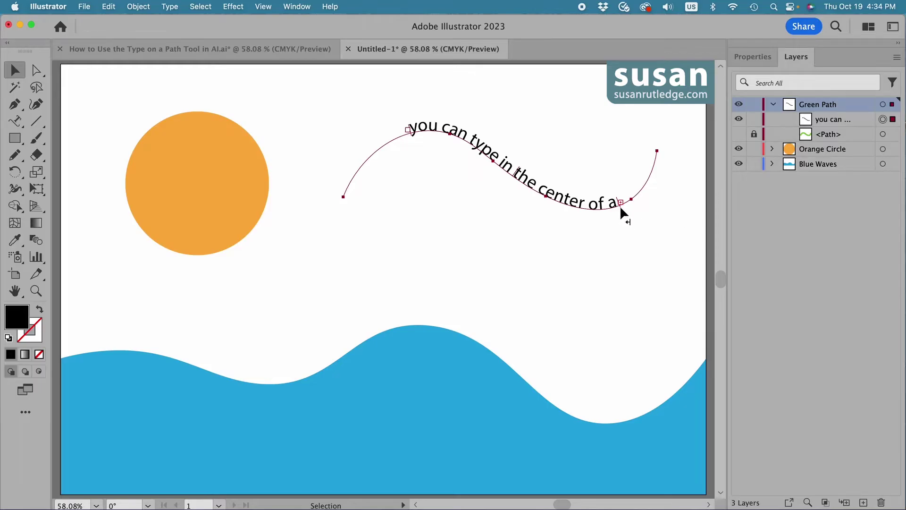
pyautogui.moveTo(620, 207)
pyautogui.mouseDown()
pyautogui.moveTo(646, 190)
pyautogui.moveTo(656, 162)
pyautogui.mouseUp()
pyautogui.moveTo(411, 133); pyautogui.dragTo(361, 177)
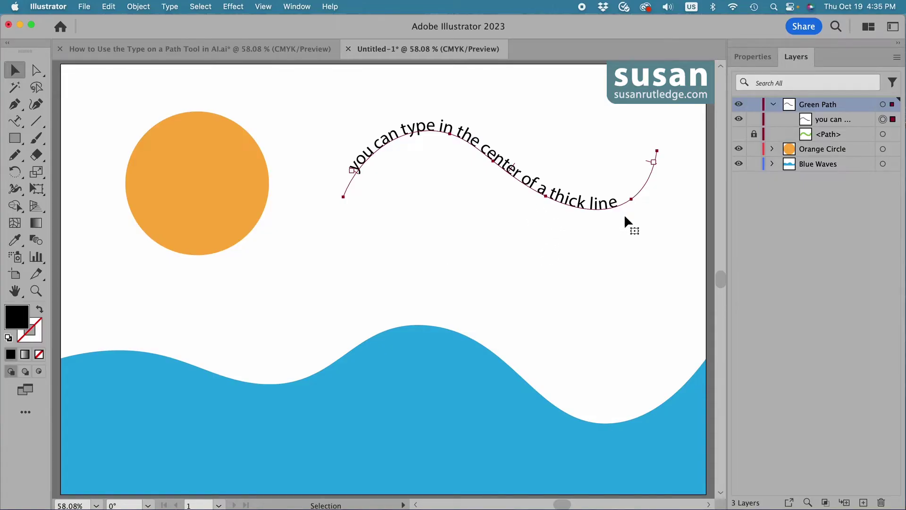
# Try center alignment on the path text, and set its paragraph alignment to right.
pyautogui.click(753, 58)
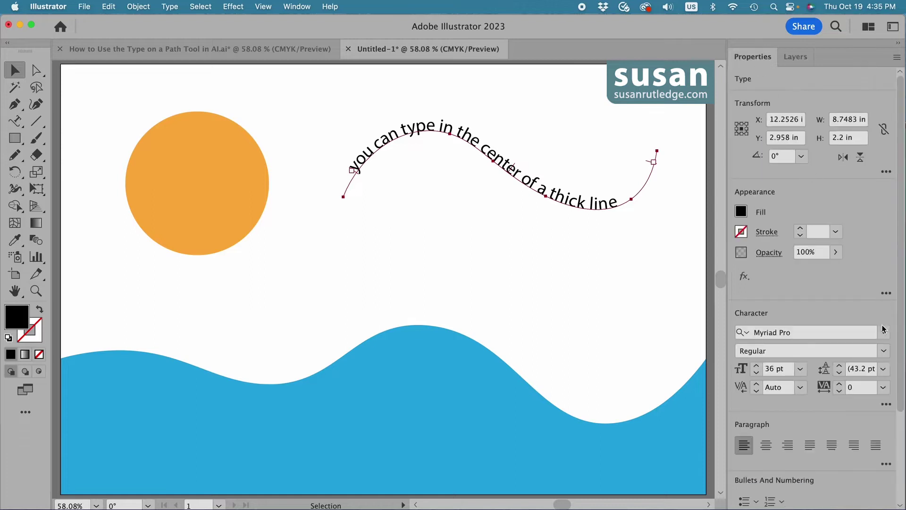
pyautogui.click(766, 446)
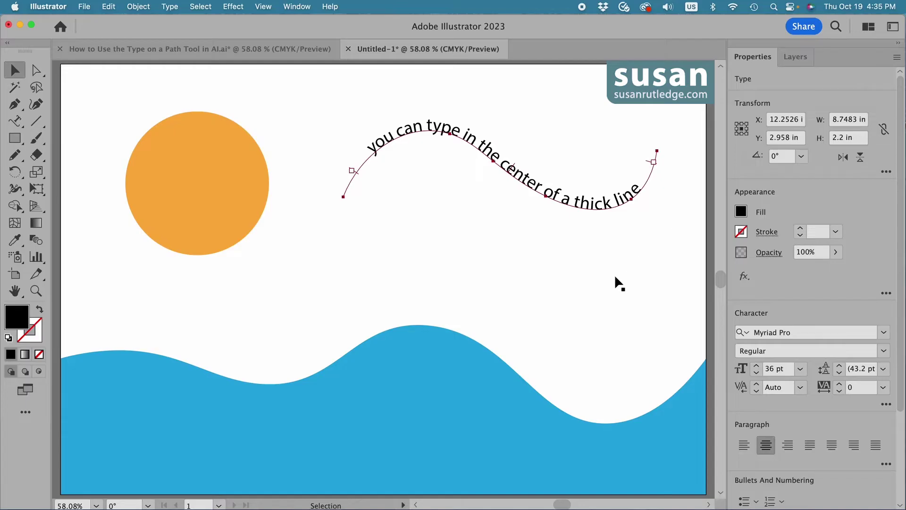
pyautogui.click(787, 446)
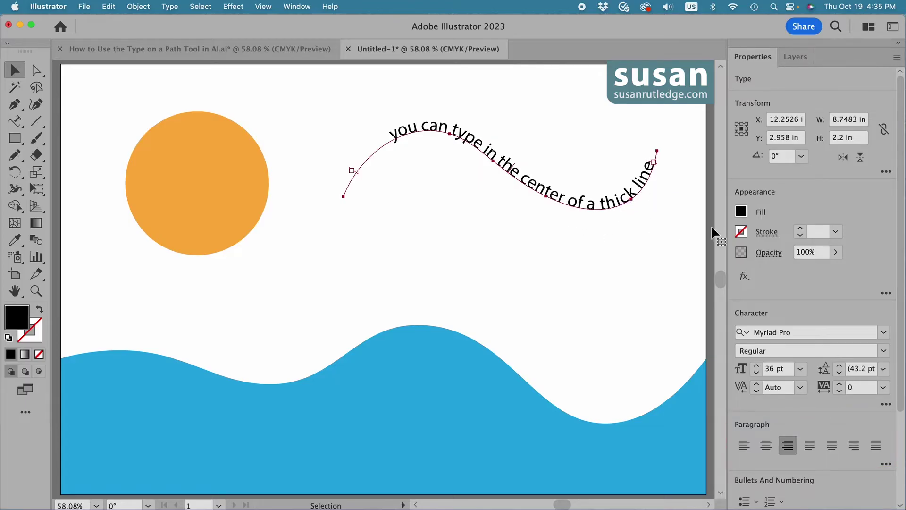
# Set the path text's fill to dark green and its Myriad Pro font style to Bold.
pyautogui.click(741, 211)
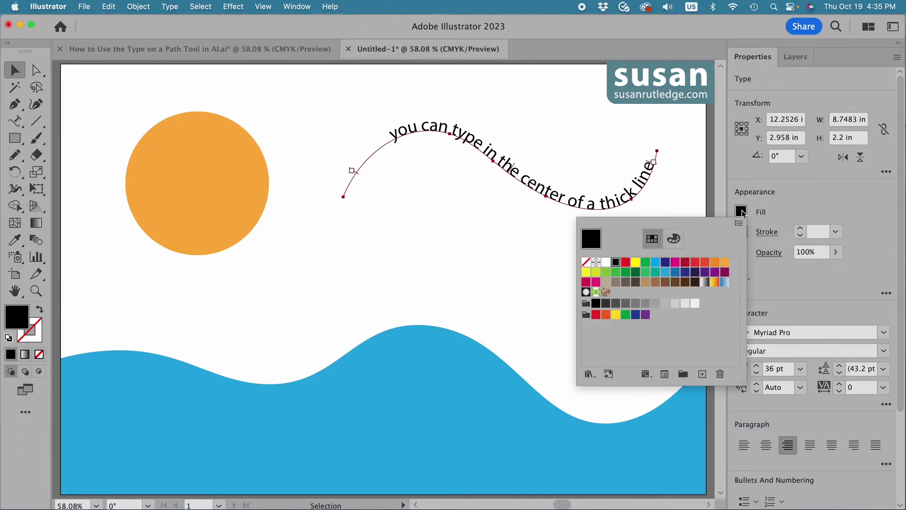
pyautogui.click(635, 273)
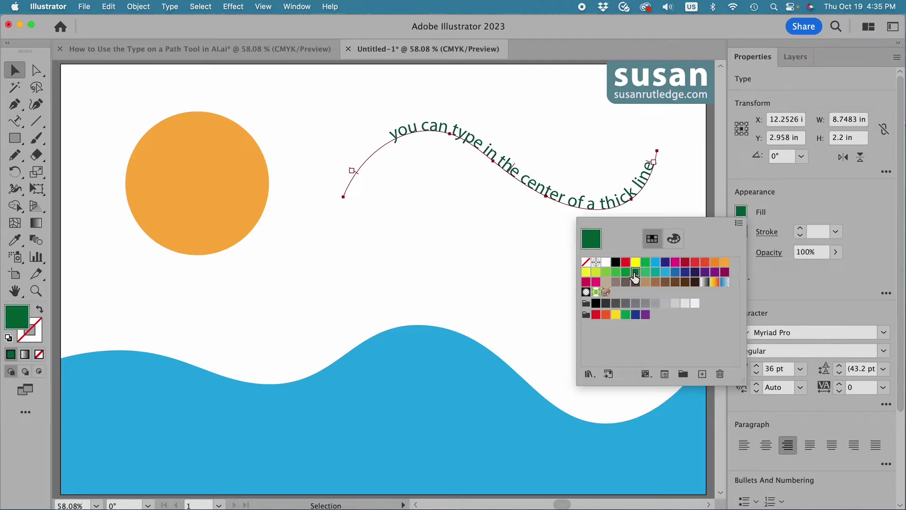
pyautogui.click(531, 262)
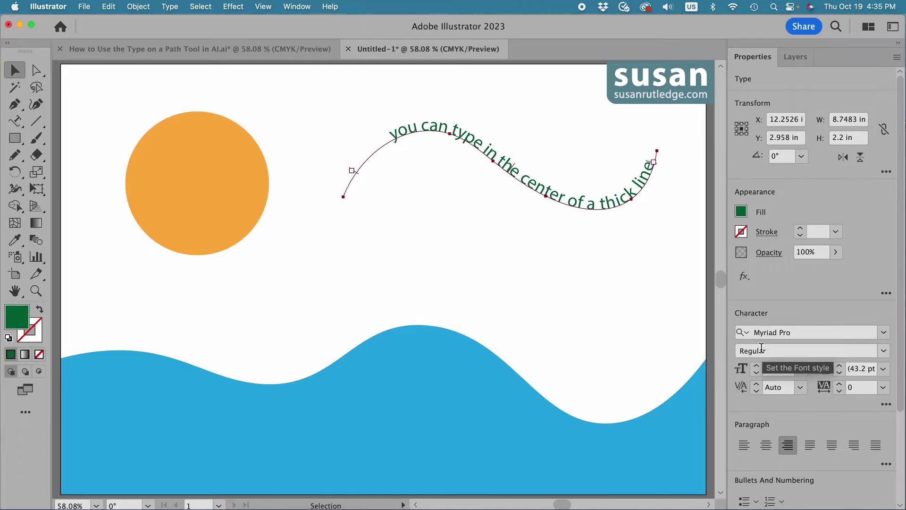
pyautogui.click(884, 351)
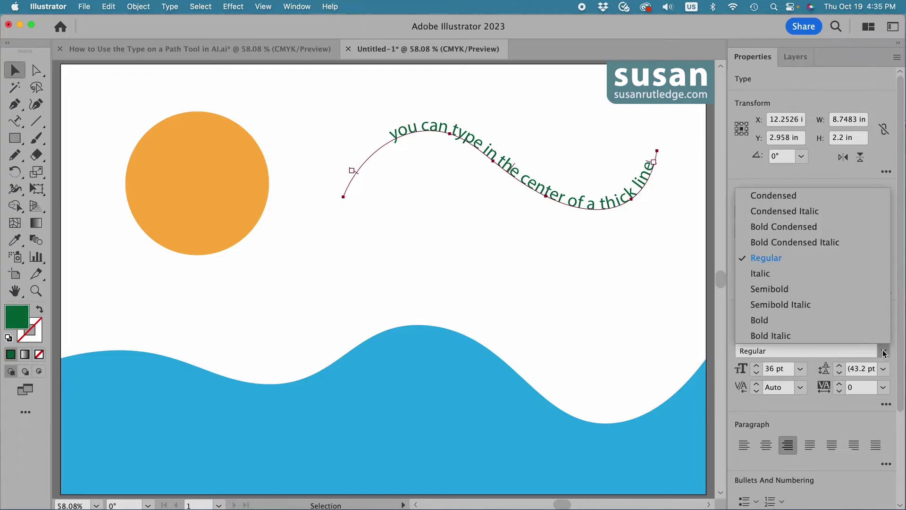
pyautogui.click(785, 322)
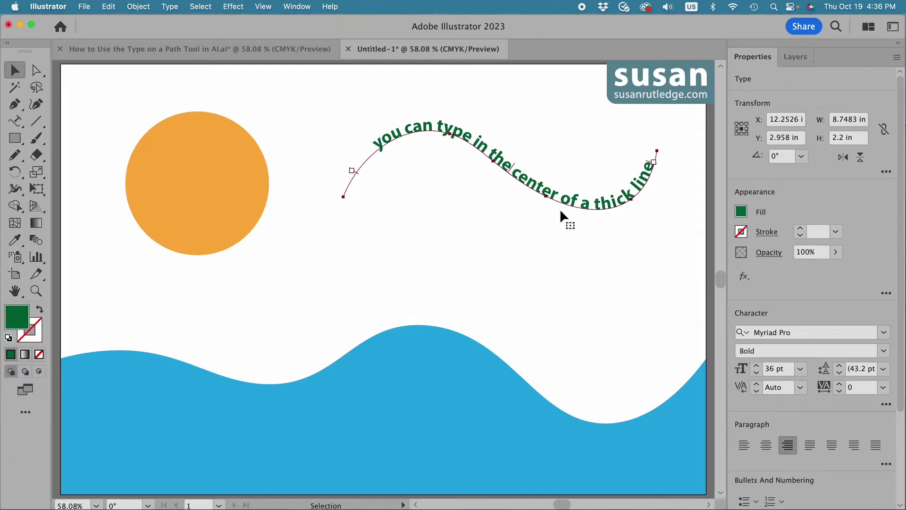
pyautogui.click(169, 6)
pyautogui.moveTo(185, 124)
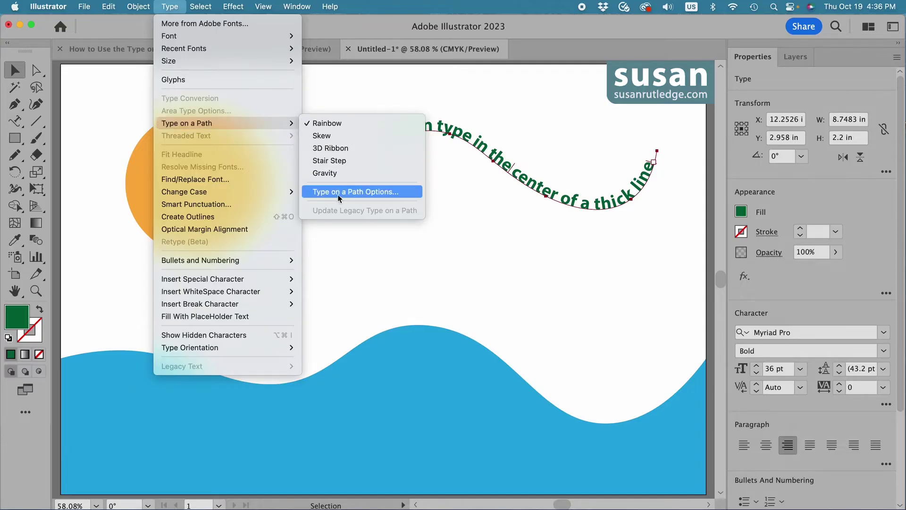
pyautogui.click(396, 192)
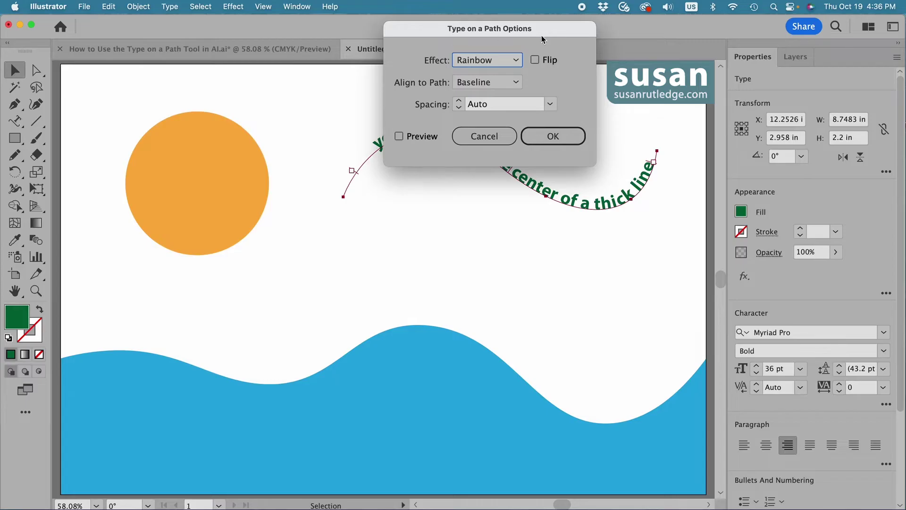
pyautogui.click(489, 136)
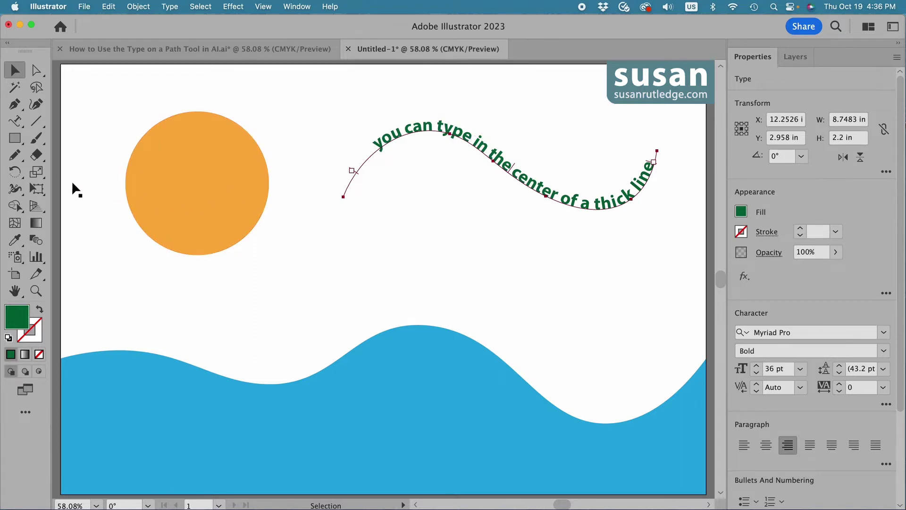
# Open the Type on a Path options with preview turned on, and try flipping the text across the path.
pyautogui.click(15, 124)
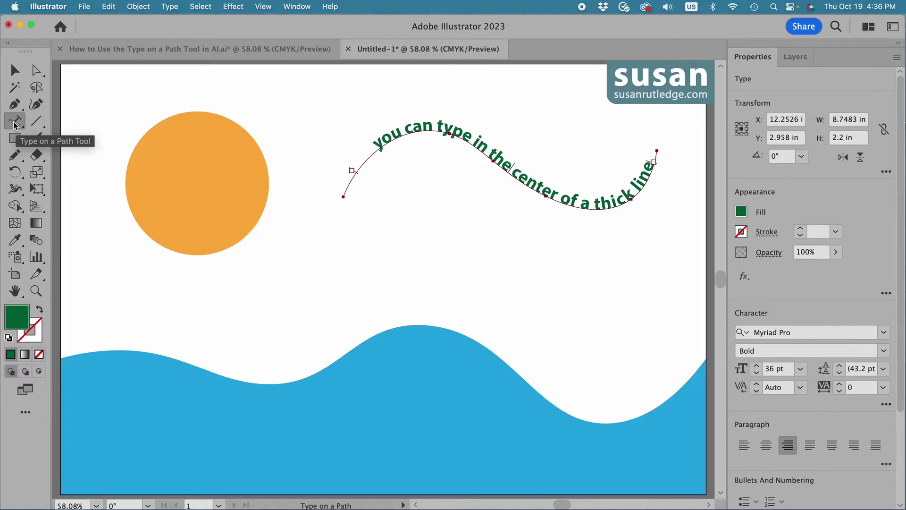
pyautogui.doubleClick(16, 124)
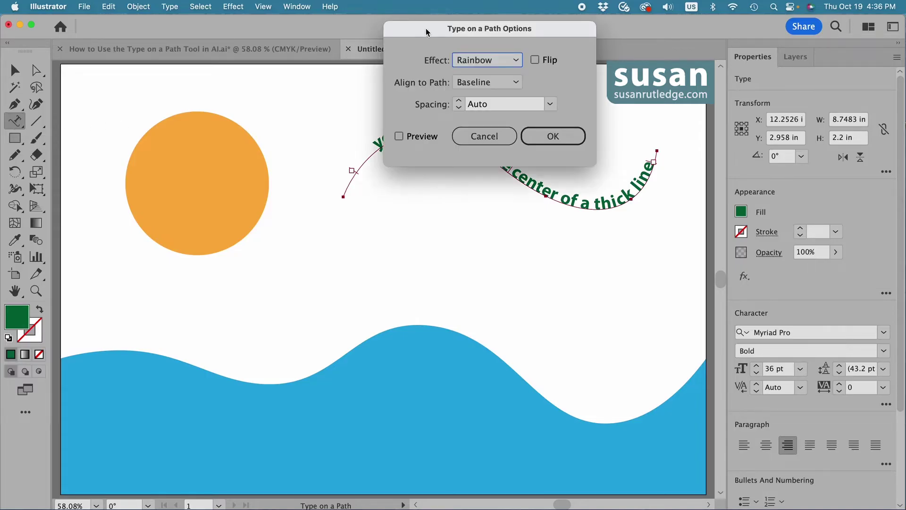
pyautogui.moveTo(427, 30); pyautogui.dragTo(189, 15)
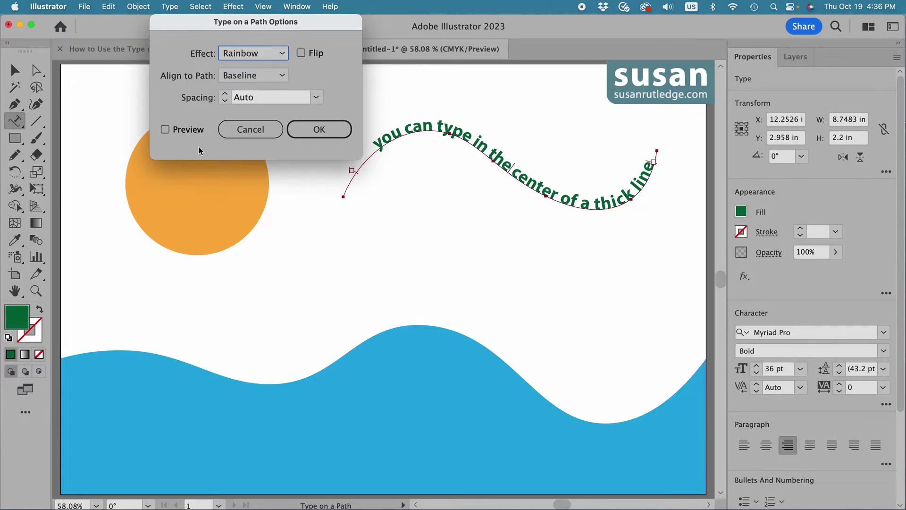
pyautogui.click(165, 130)
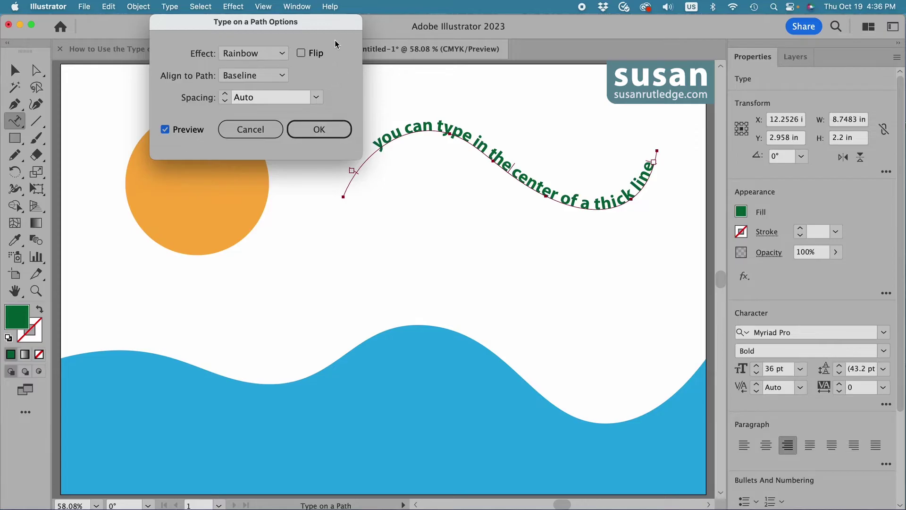
pyautogui.click(301, 54)
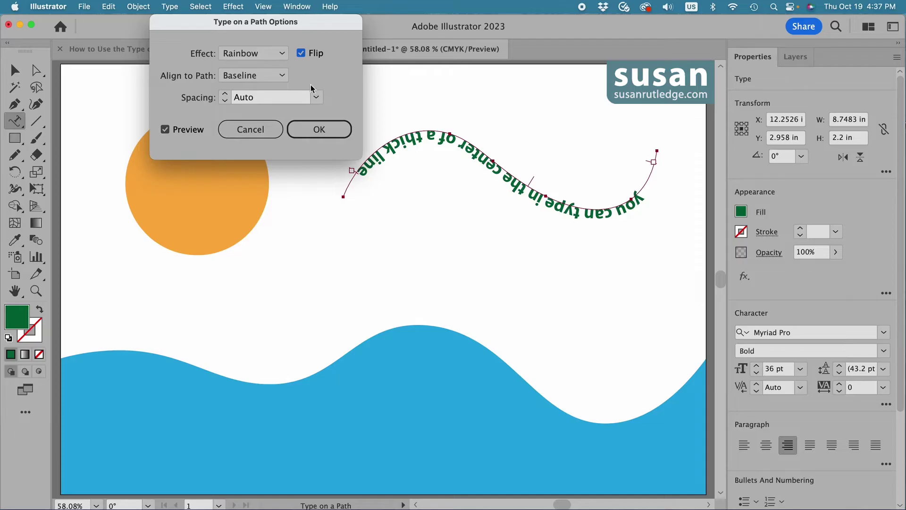
pyautogui.click(301, 54)
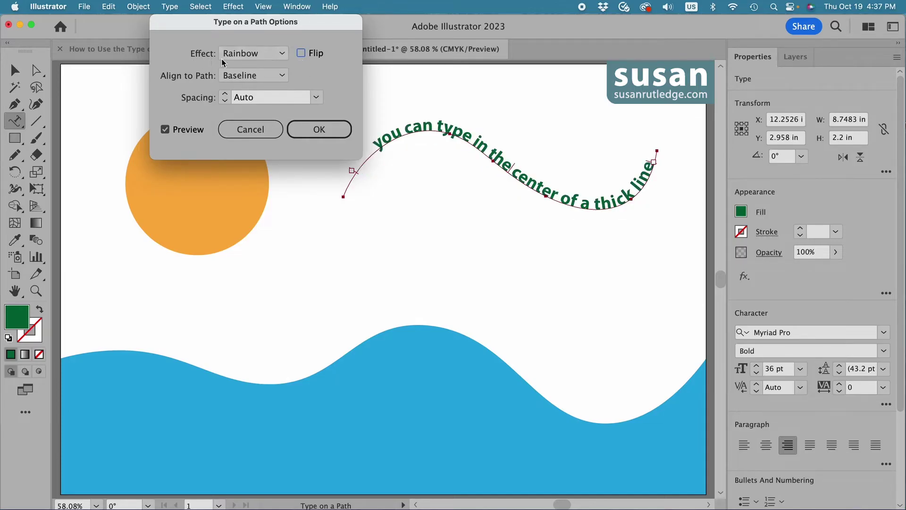
# Try the Skew, 3D Ribbon, Stair Step and Gravity effects on the path text, and return to Rainbow.
pyautogui.click(283, 56)
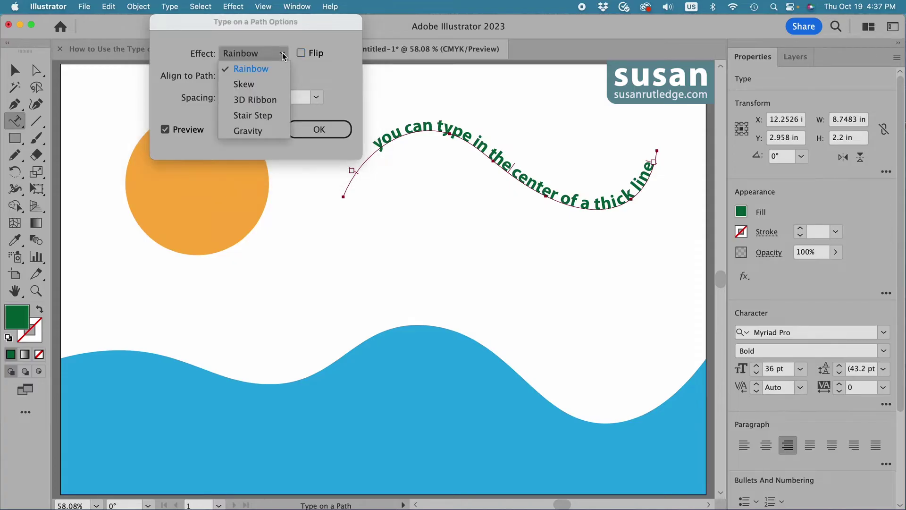
pyautogui.click(242, 84)
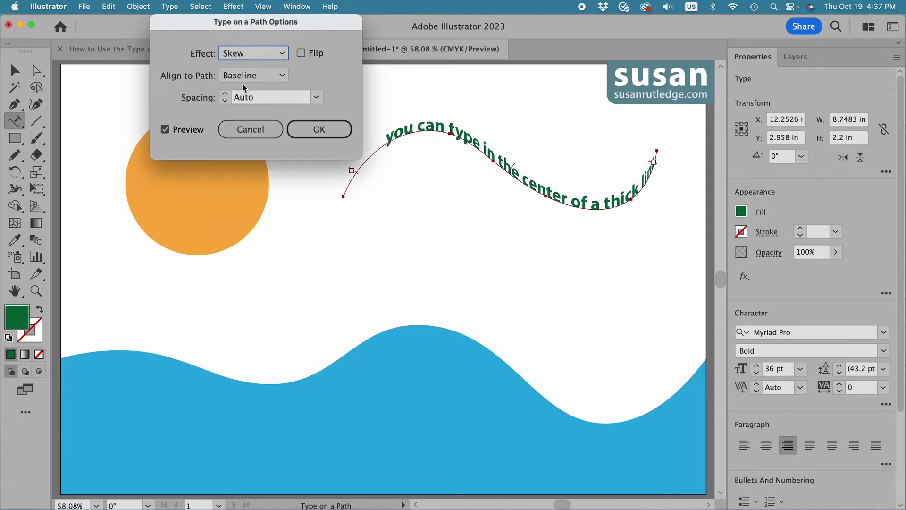
pyautogui.click(282, 53)
pyautogui.click(273, 104)
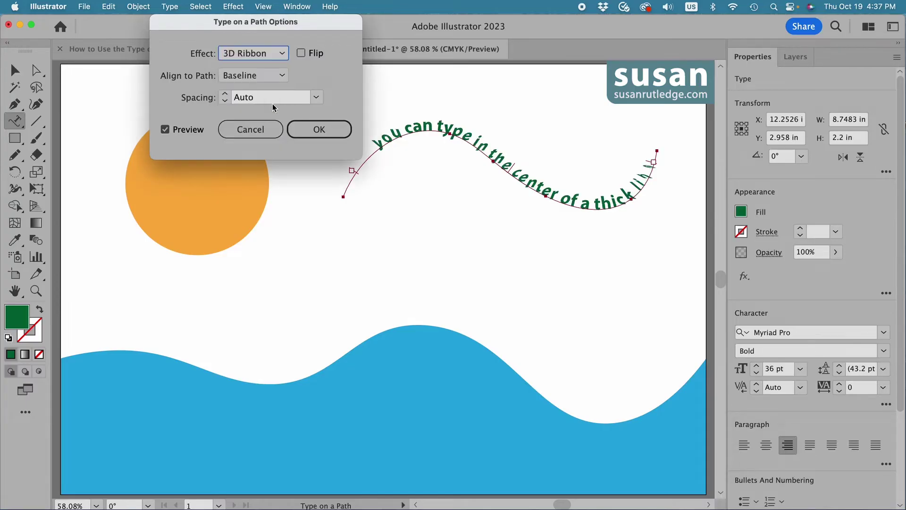
pyautogui.click(284, 54)
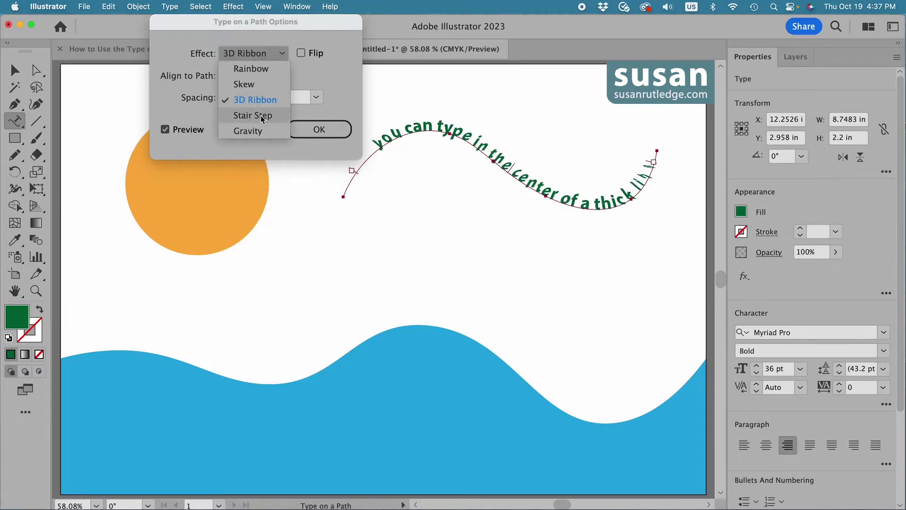
pyautogui.click(260, 115)
pyautogui.click(280, 53)
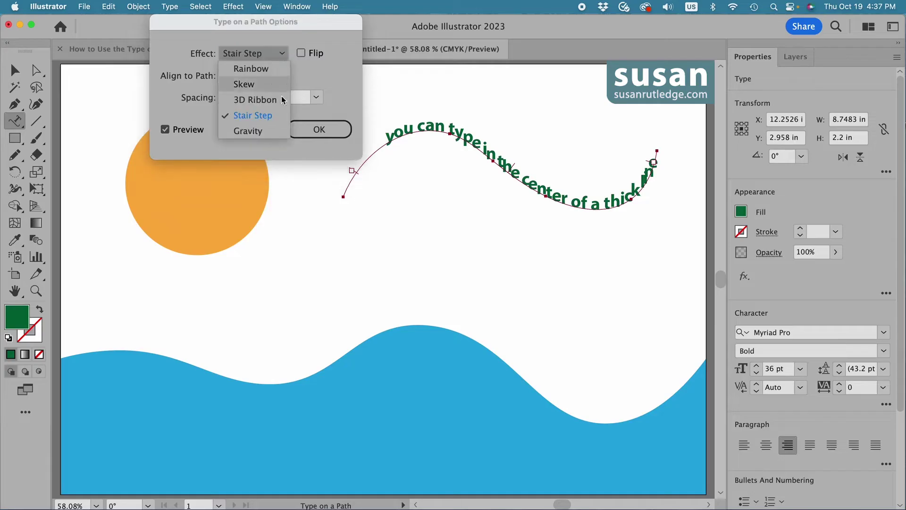
pyautogui.click(253, 133)
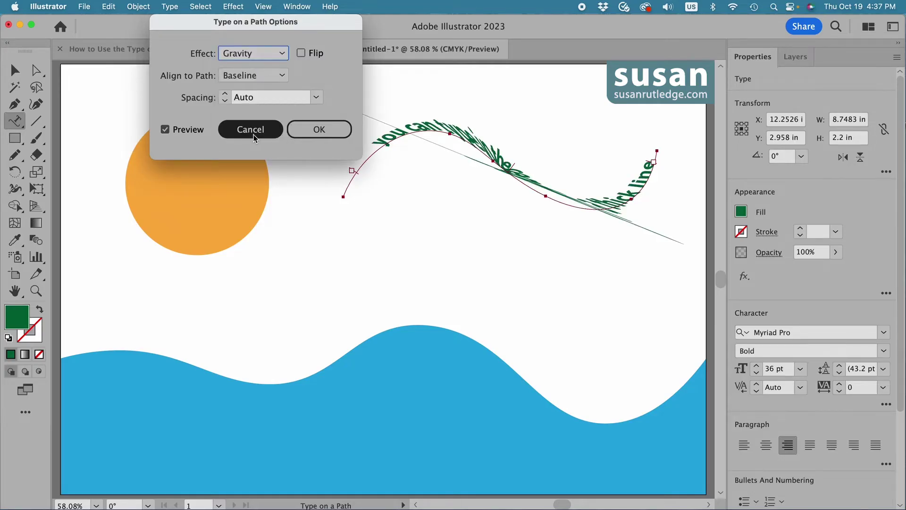
pyautogui.click(278, 53)
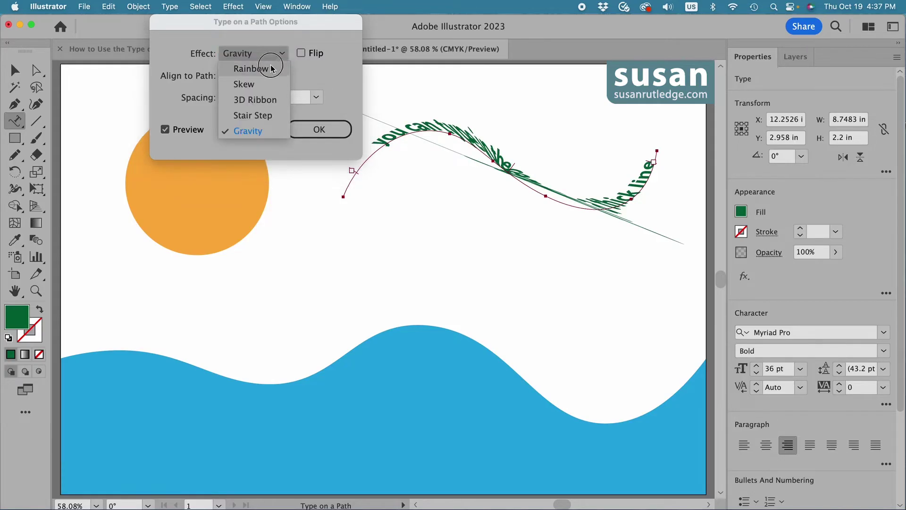
pyautogui.click(272, 68)
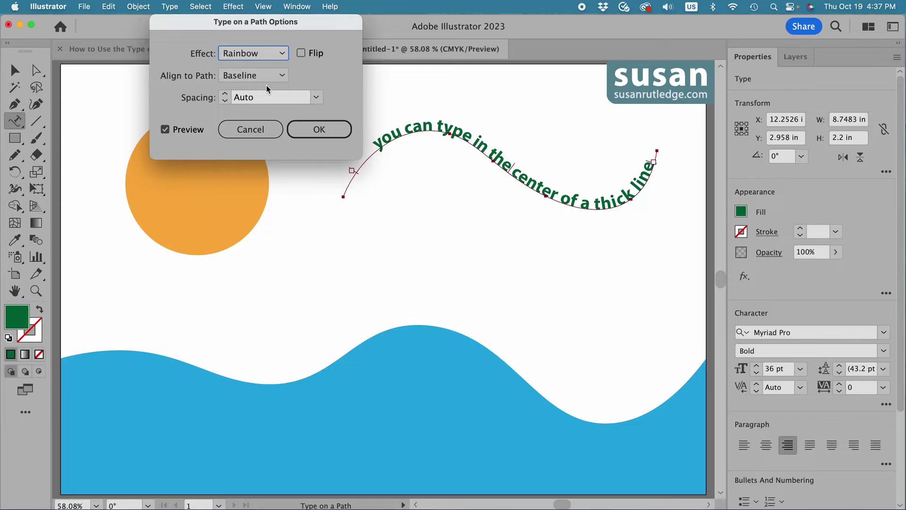
# Try aligning the text to the path by Ascender and by Descender.
pyautogui.click(283, 77)
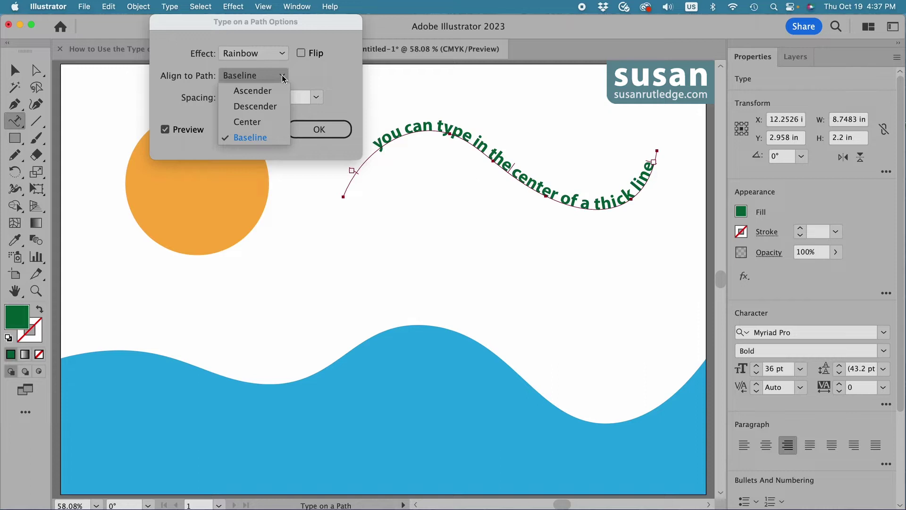
pyautogui.click(262, 90)
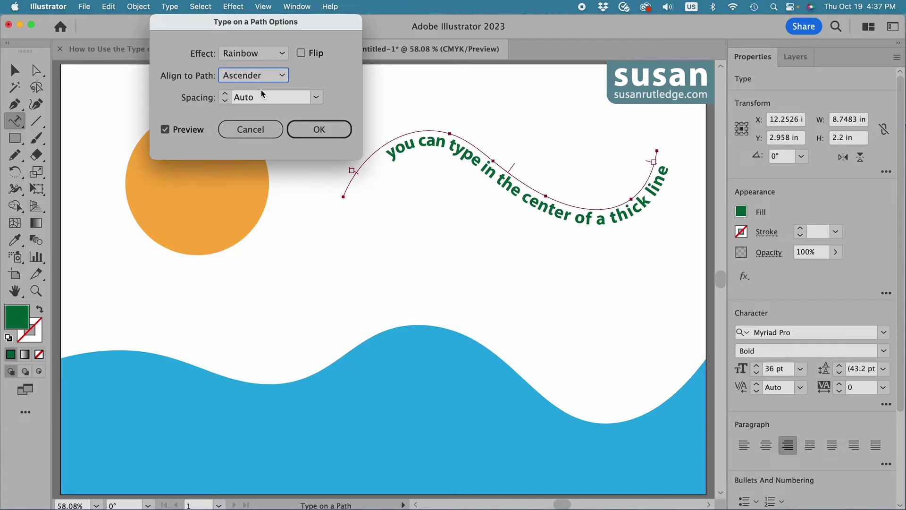
pyautogui.click(283, 76)
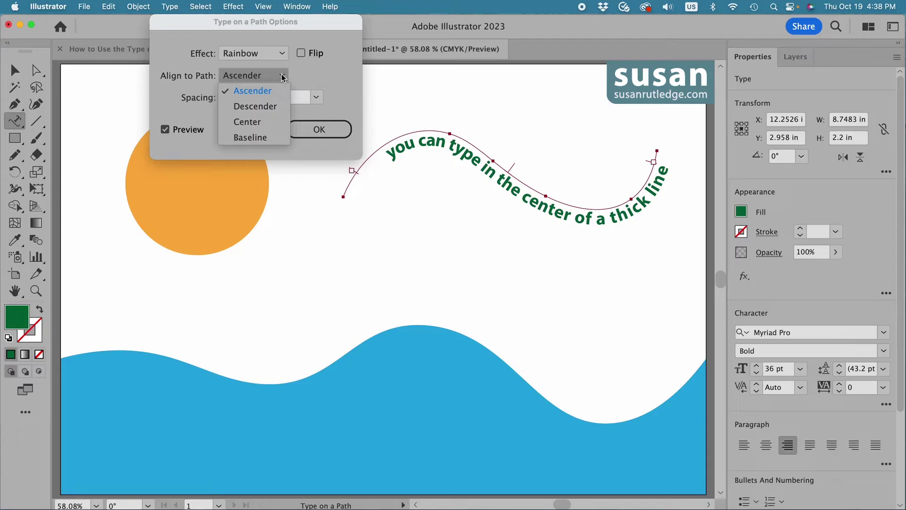
pyautogui.click(269, 106)
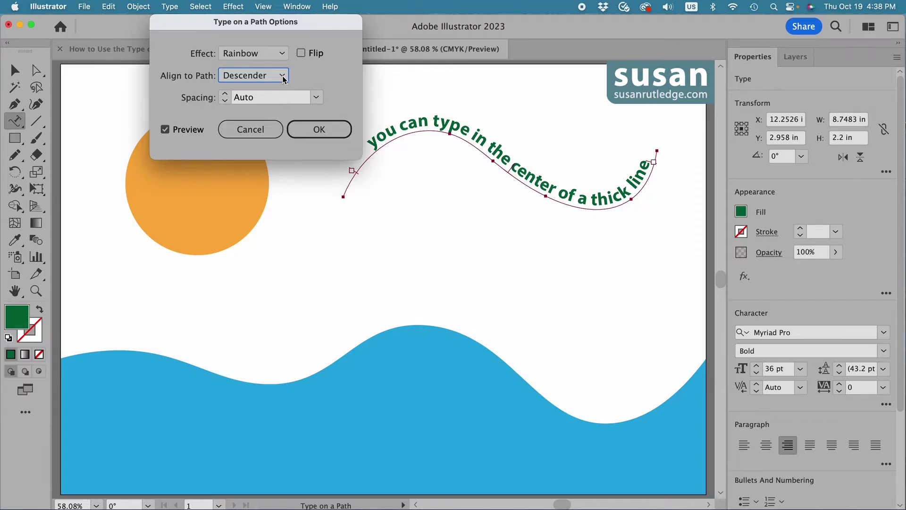
# Set the text's path alignment to Center, keep the spacing on Auto, and apply the options.
pyautogui.click(282, 76)
pyautogui.click(260, 122)
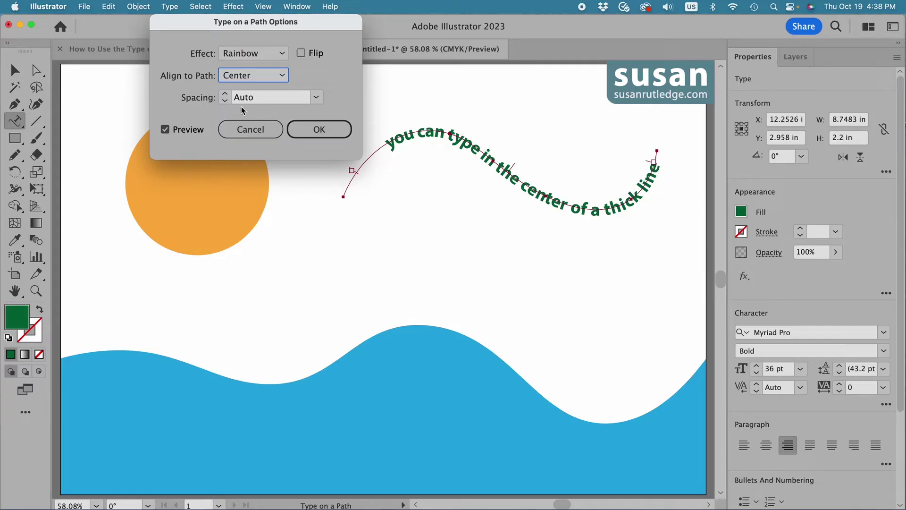
pyautogui.click(316, 98)
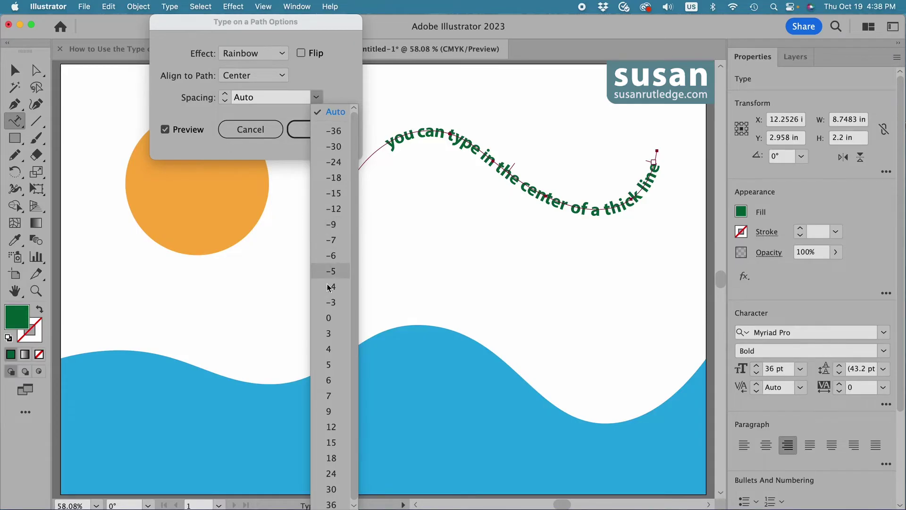
pyautogui.click(339, 81)
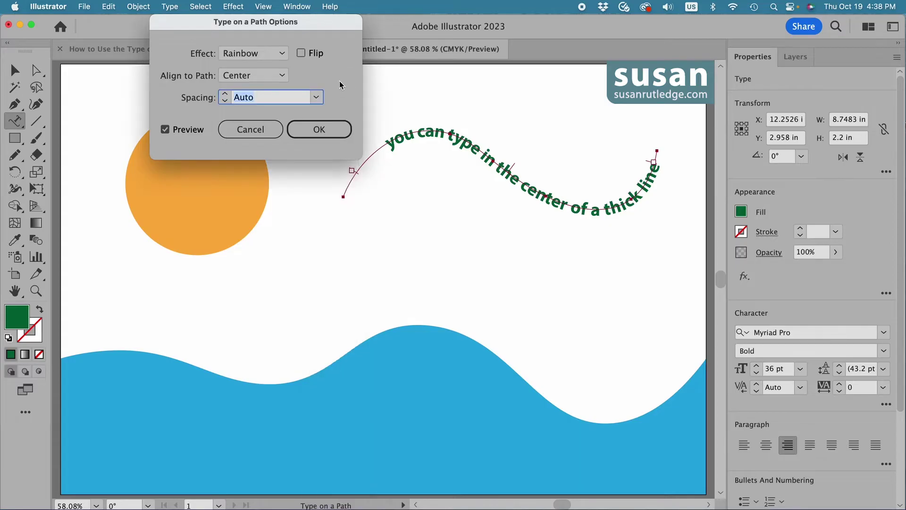
pyautogui.click(327, 125)
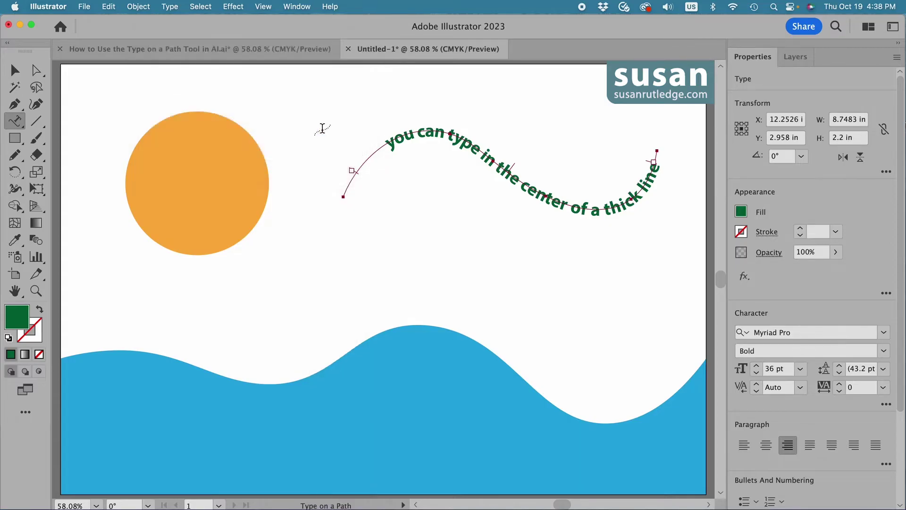
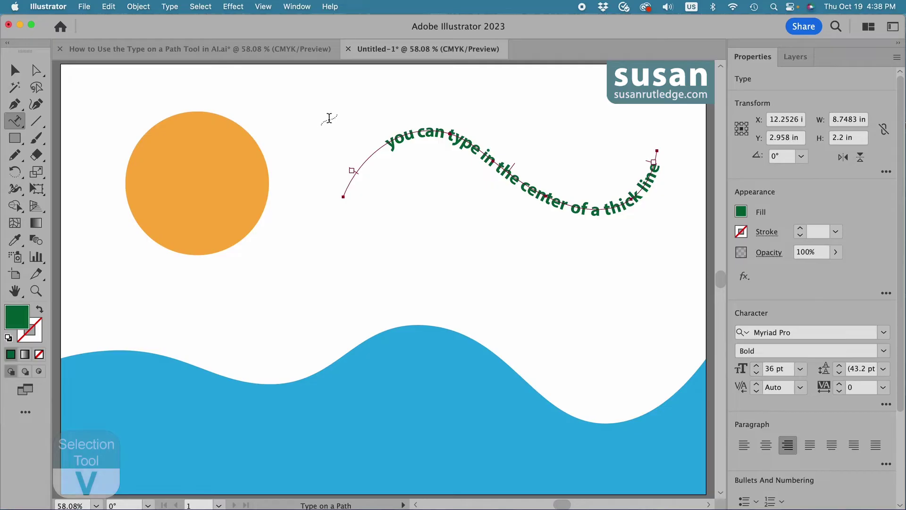
# Show and unlock the hidden thick green path beneath the text in the Green Path layer.
pyautogui.click(13, 71)
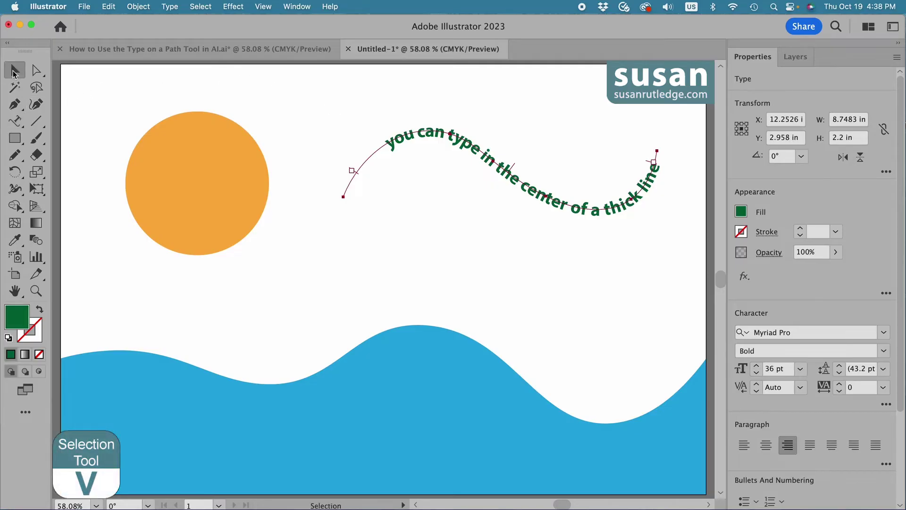
pyautogui.click(804, 58)
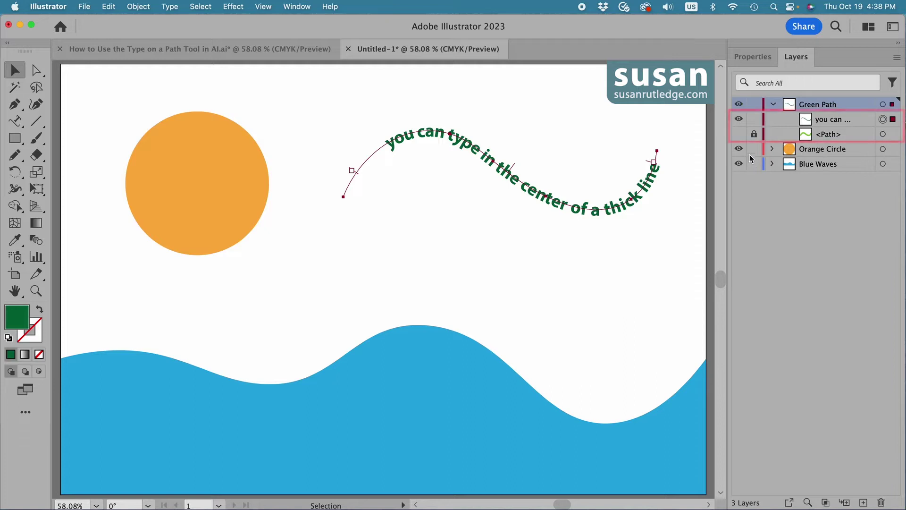
pyautogui.click(738, 133)
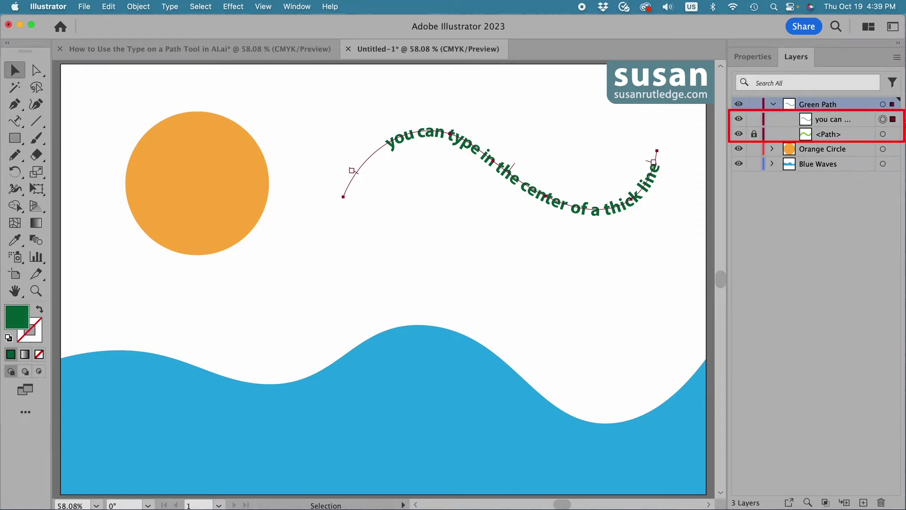
pyautogui.click(754, 134)
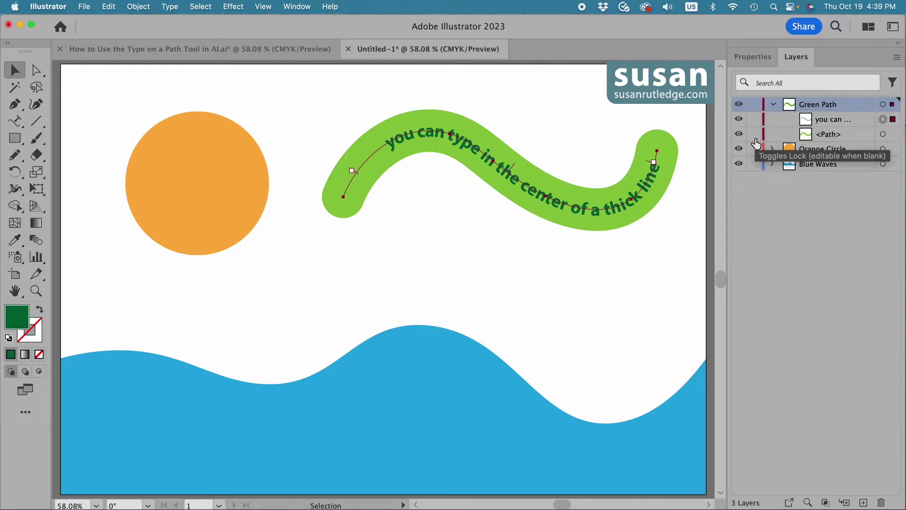
# Increase the path text's font size to 41 pt.
pyautogui.click(751, 58)
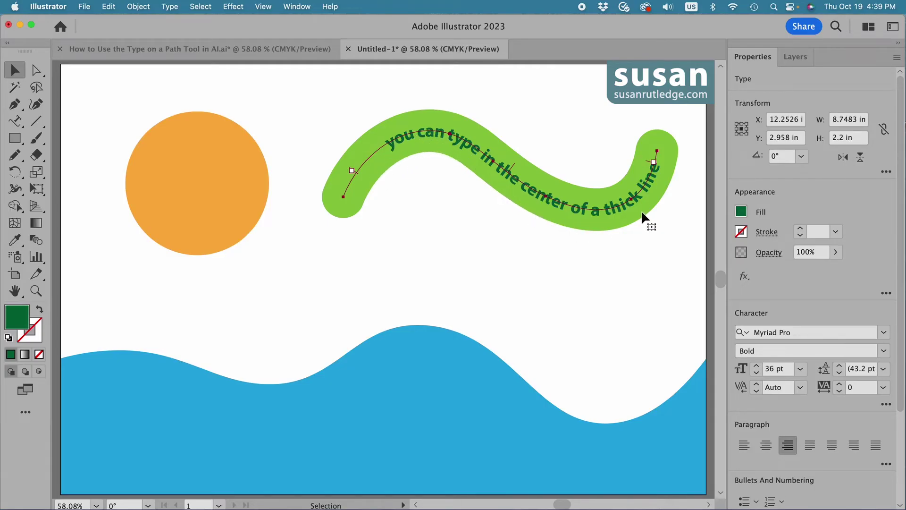
pyautogui.click(757, 367)
pyautogui.click(757, 366)
pyautogui.click(757, 367)
pyautogui.click(758, 366)
pyautogui.click(757, 367)
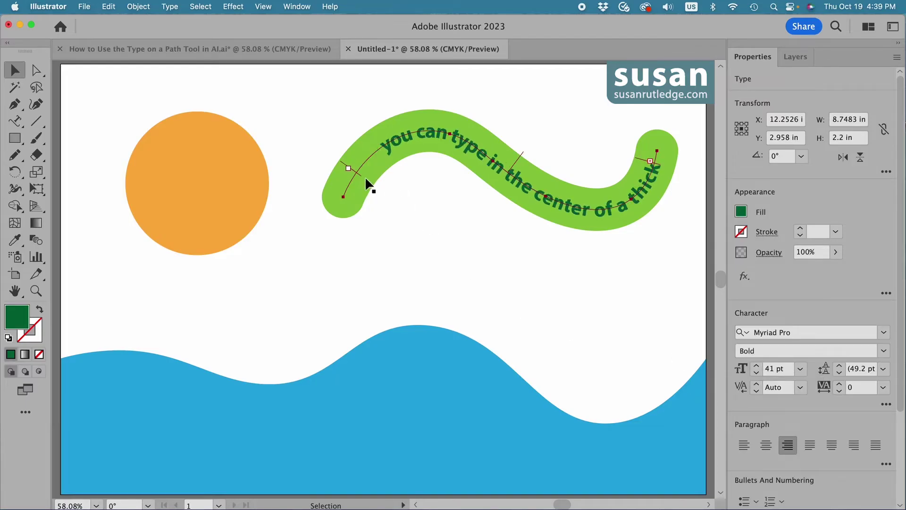
# Move the start and end brackets out to the ends of the curve, and center-align the text between them.
pyautogui.moveTo(359, 173); pyautogui.dragTo(349, 198)
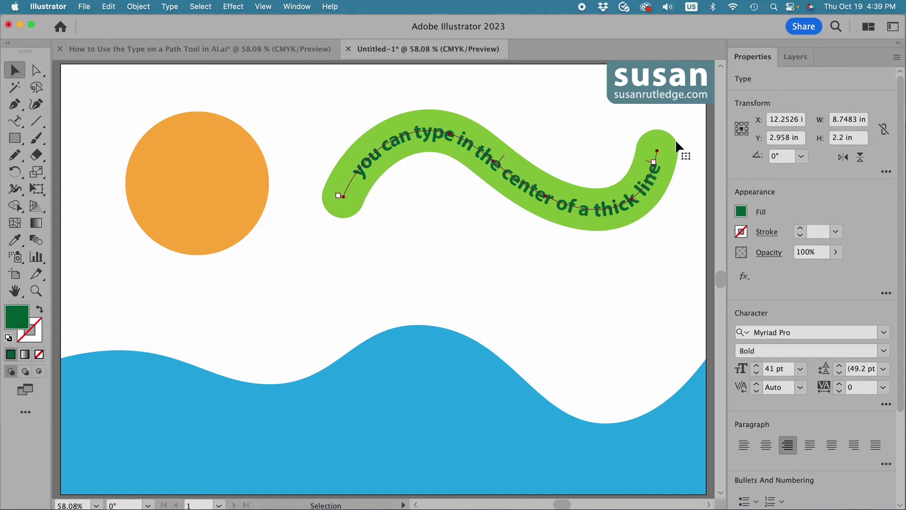
pyautogui.moveTo(646, 160); pyautogui.dragTo(644, 147)
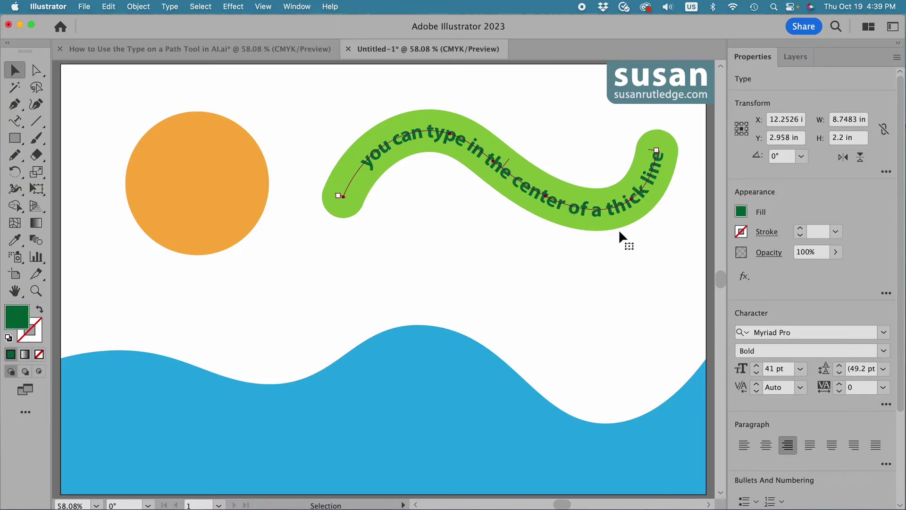
pyautogui.click(765, 446)
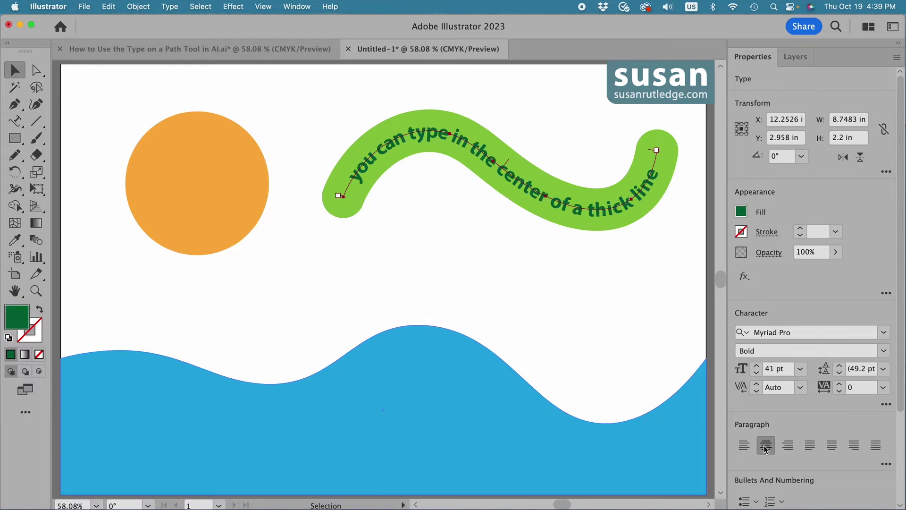
# Increase the font size of the text on the green curve to 45 pt, and deselect it.
pyautogui.click(757, 366)
pyautogui.click(756, 366)
pyautogui.click(756, 367)
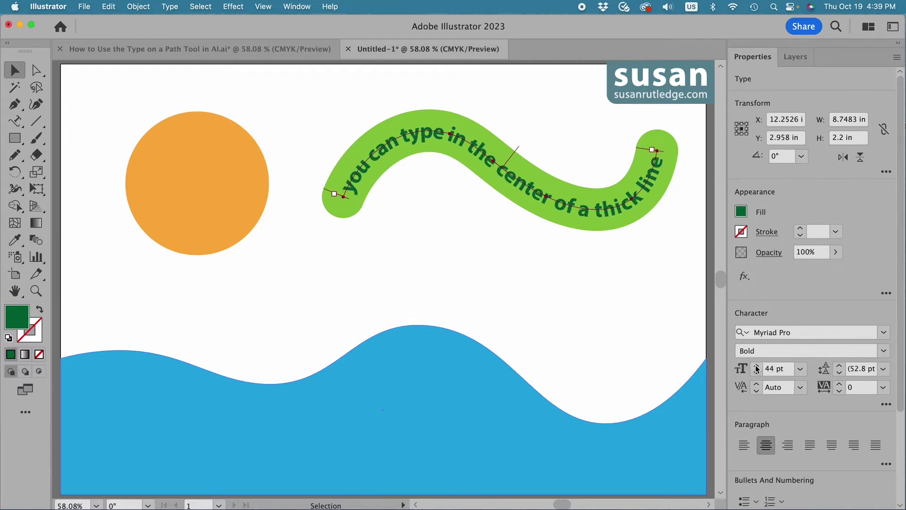
pyautogui.click(757, 367)
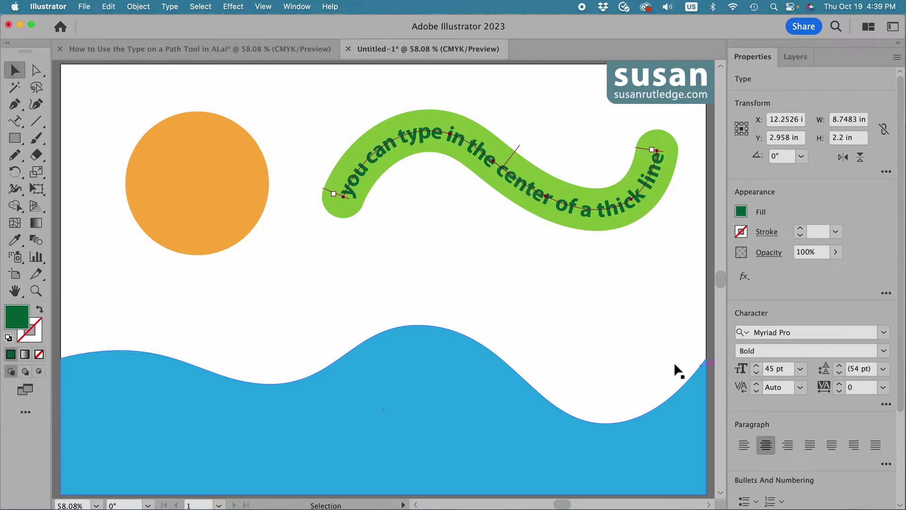
pyautogui.click(490, 213)
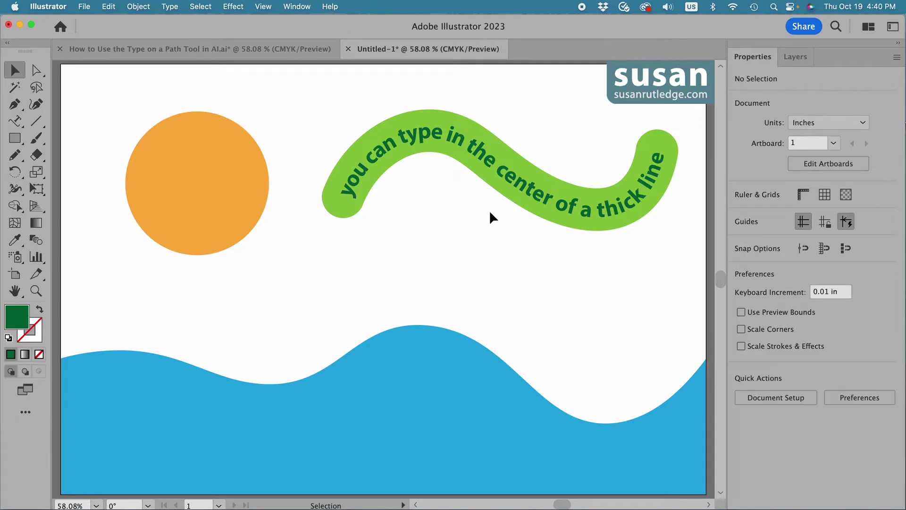
# Duplicate the orange circle in place within the Orange Circle layer, and hide and lock the lower ellipse.
pyautogui.click(186, 184)
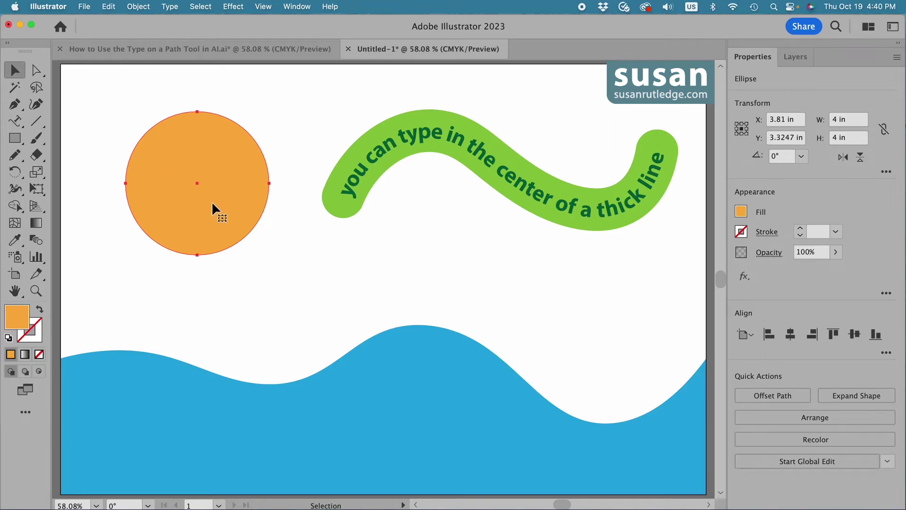
pyautogui.click(796, 57)
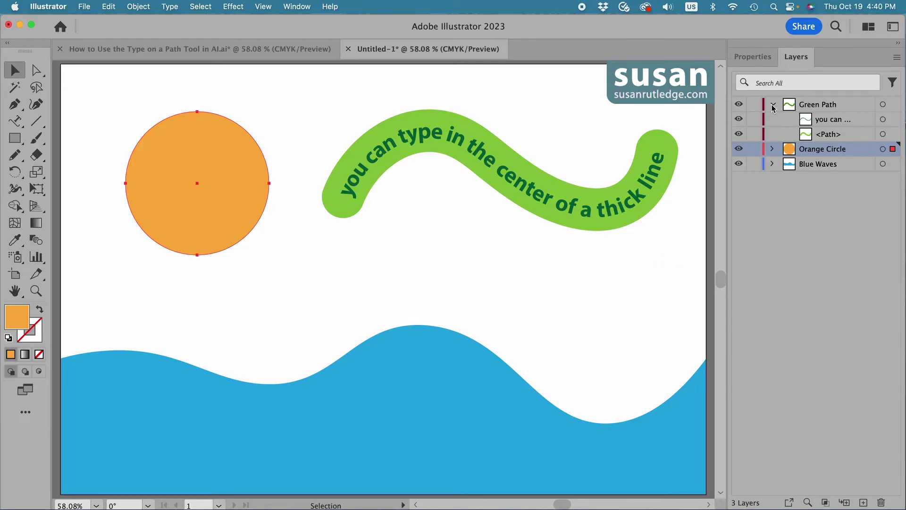
pyautogui.click(773, 104)
pyautogui.click(773, 119)
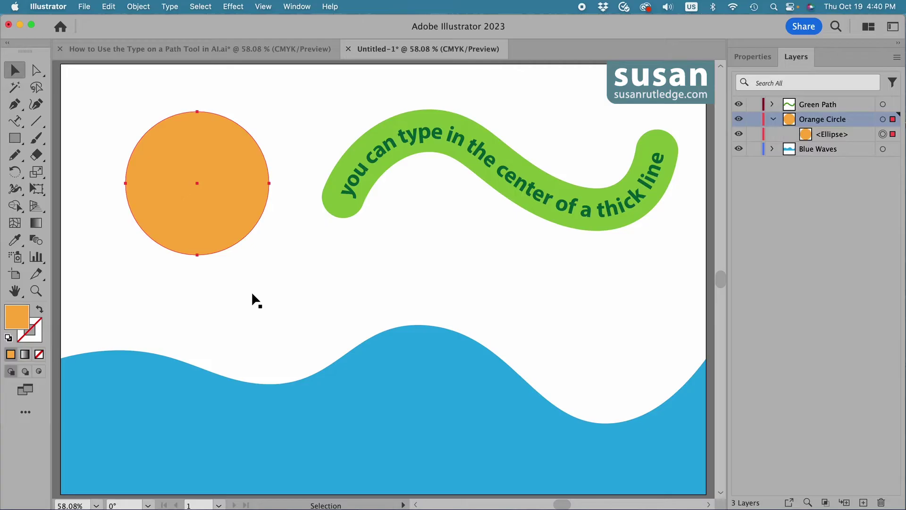
pyautogui.press('super+c')
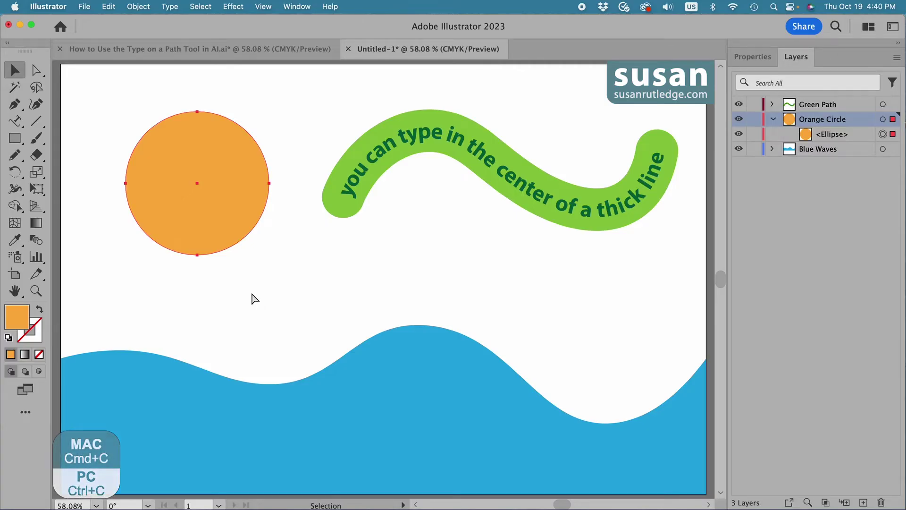
pyautogui.press('super+shift+v')
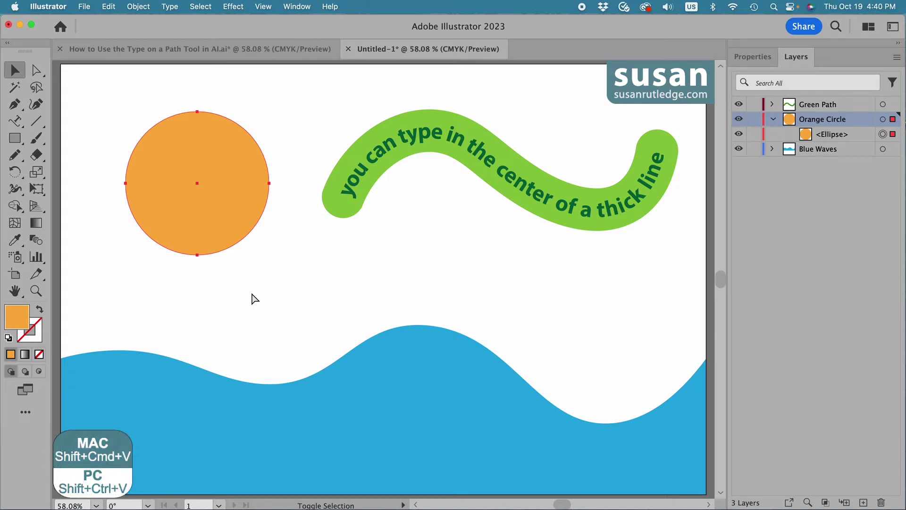
pyautogui.press('super+shift+v')
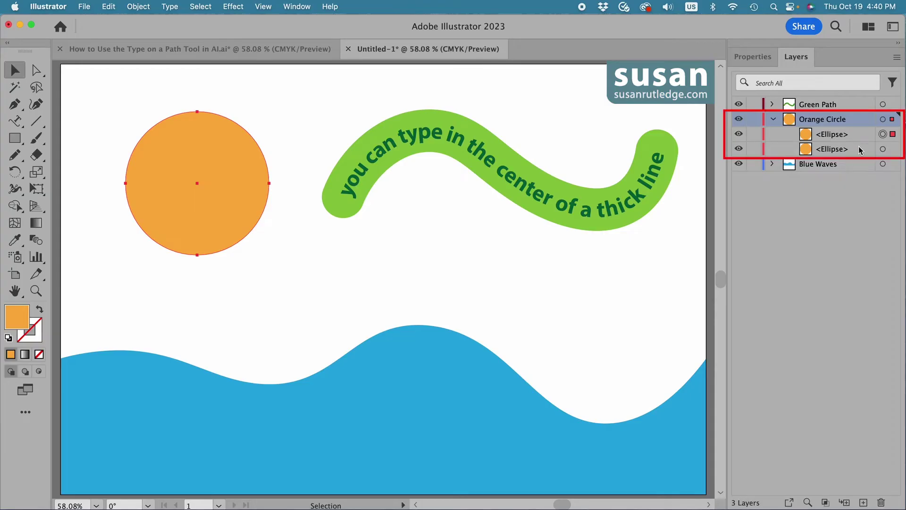
pyautogui.click(740, 150)
pyautogui.click(754, 150)
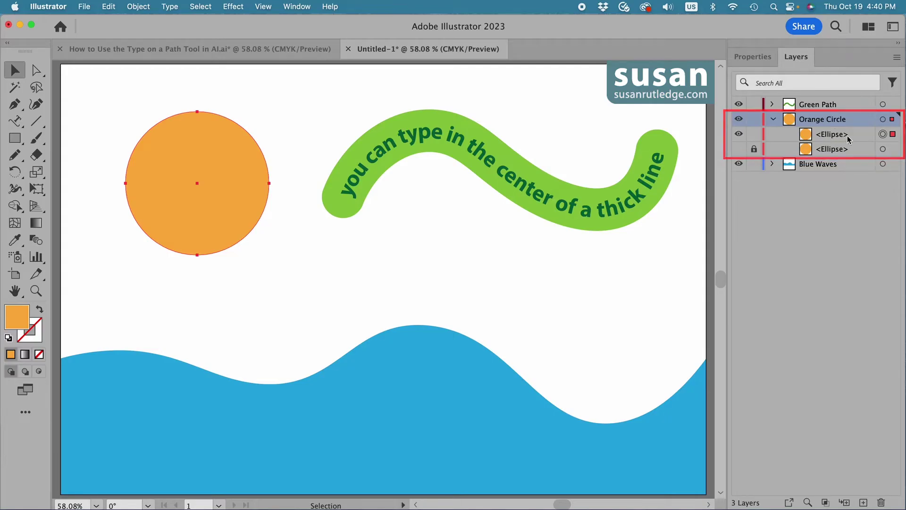
# Add the path text "this is the top of the circle" along the visible orange circle with the Type on a Path tool.
pyautogui.click(15, 121)
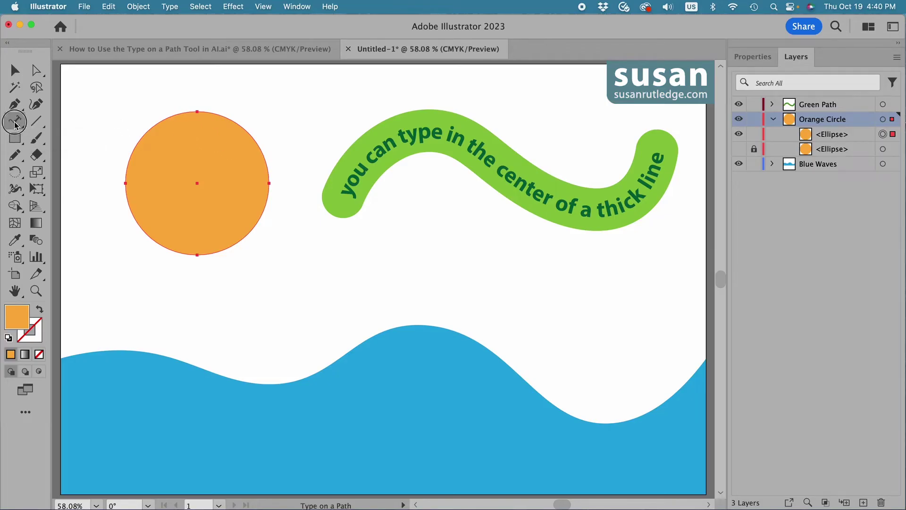
pyautogui.click(126, 179)
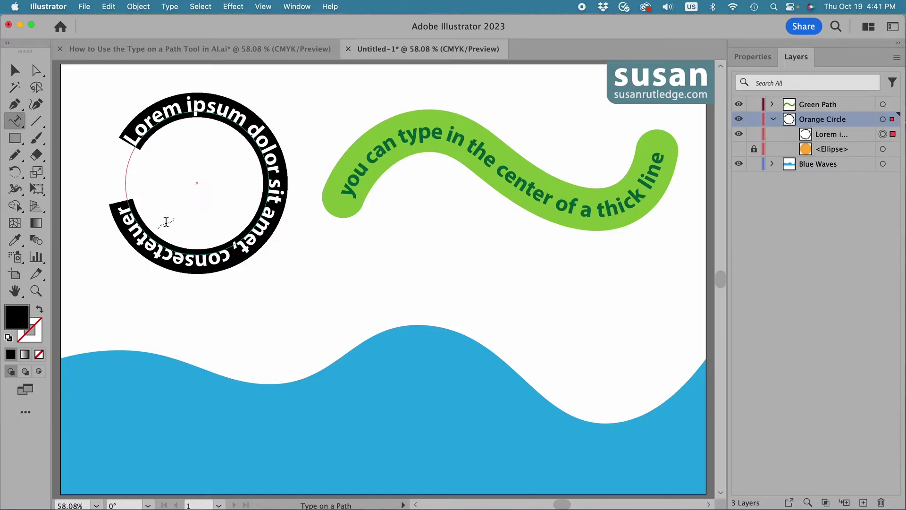
pyautogui.write('this i')
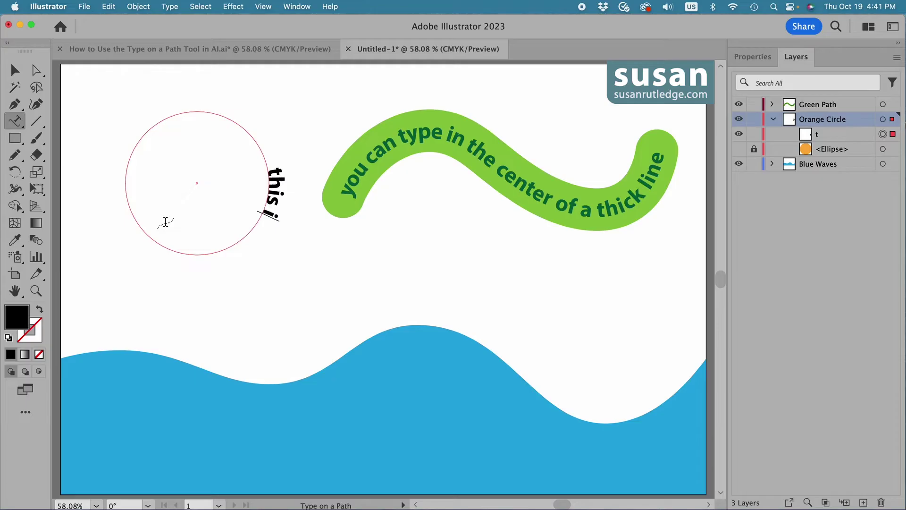
pyautogui.write('s the top of t')
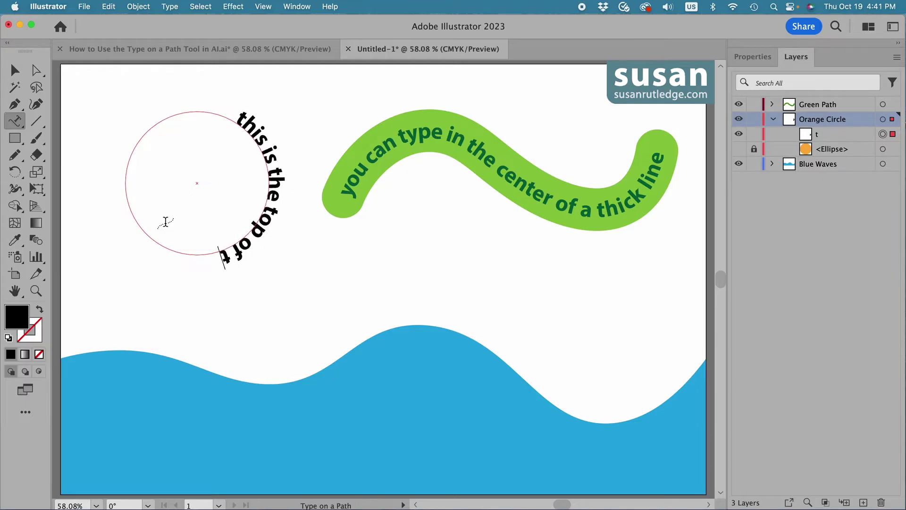
pyautogui.write('he circle')
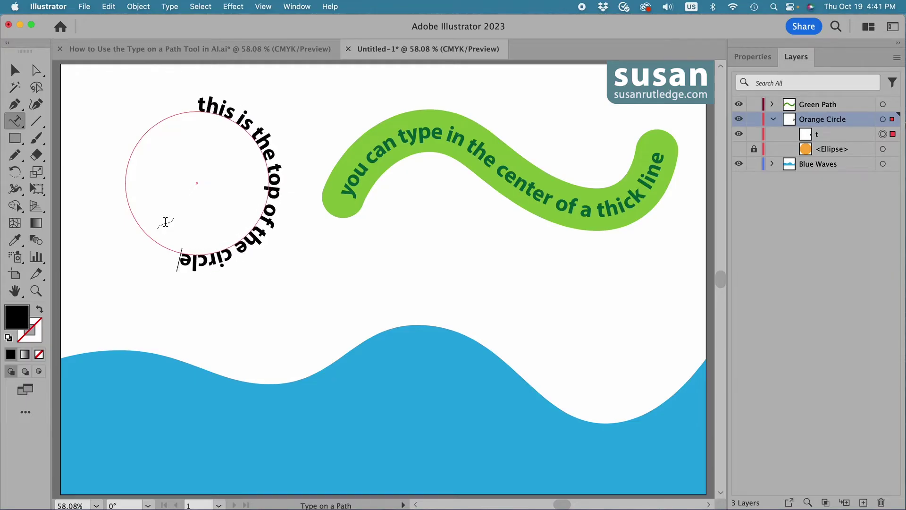
pyautogui.click(14, 70)
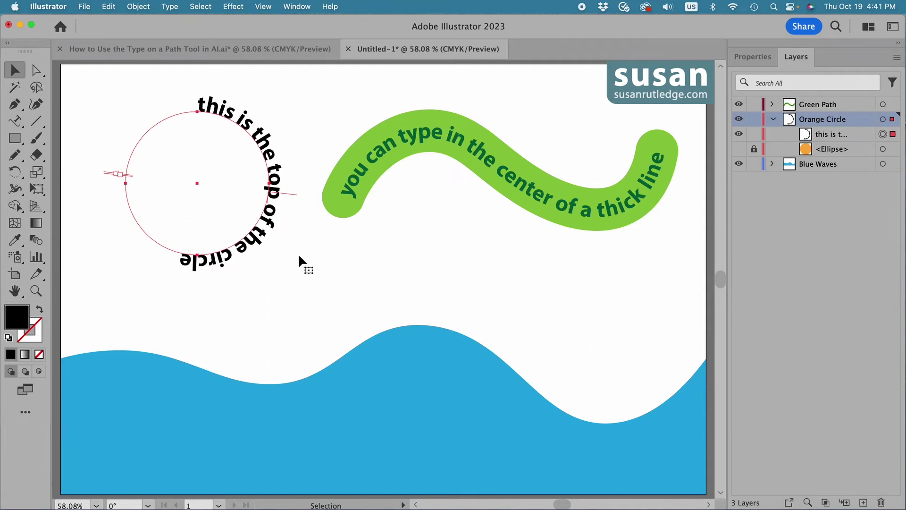
# Set the circle text's font size to 36 pt.
pyautogui.click(750, 57)
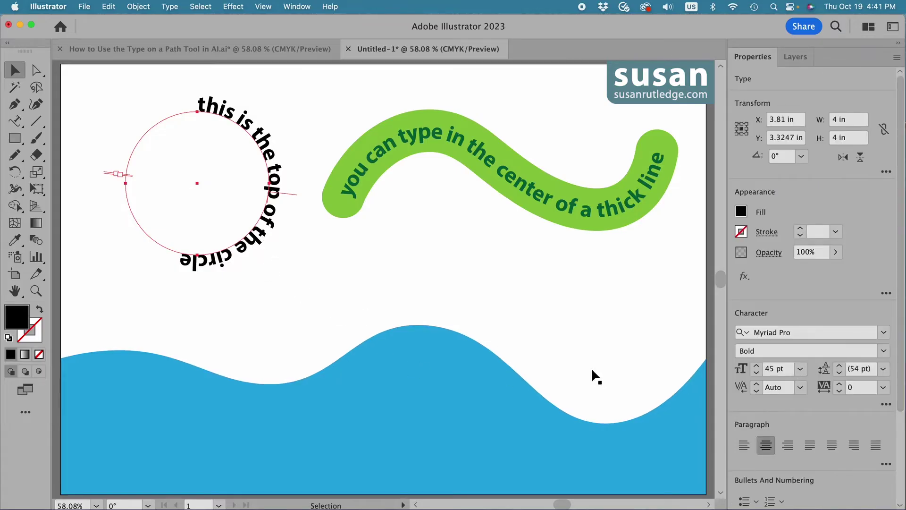
pyautogui.click(776, 369)
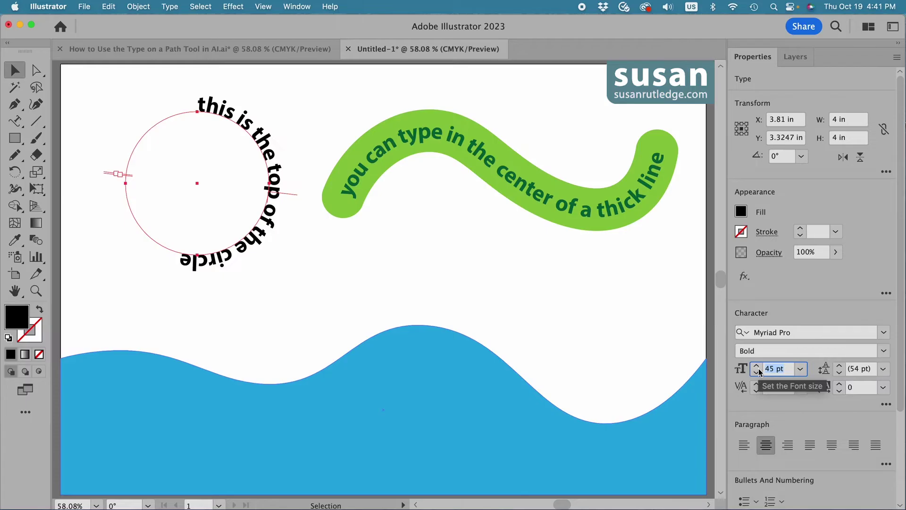
pyautogui.click(801, 369)
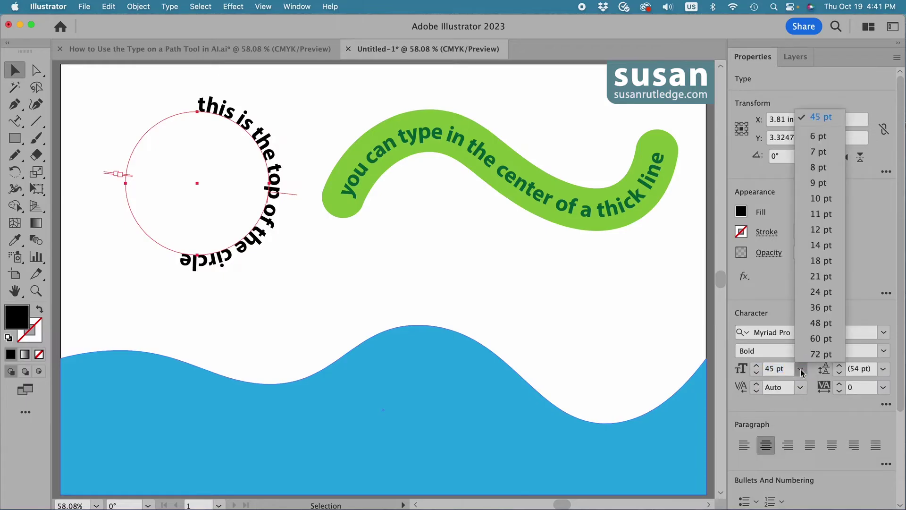
pyautogui.click(801, 370)
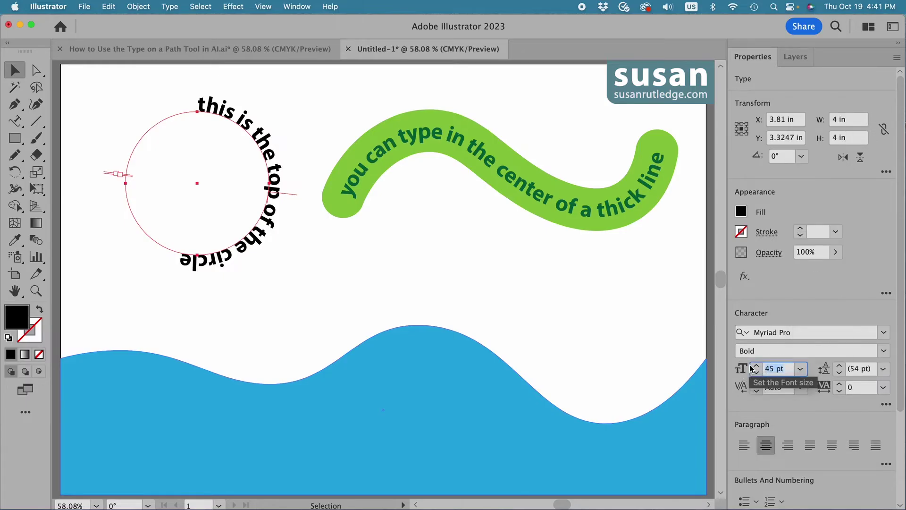
pyautogui.write('36')
pyautogui.press('Return')
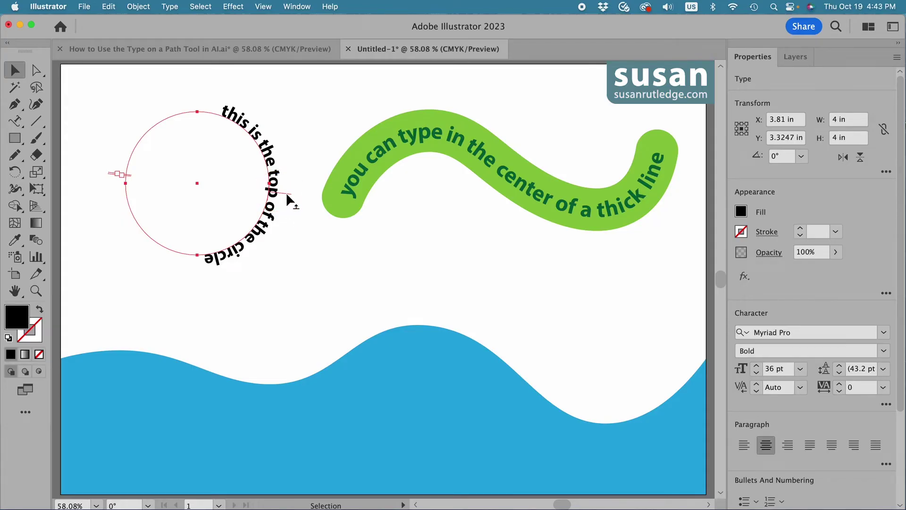
# Move the circle text's center bracket to the top of the circle so the text is centered over it.
pyautogui.moveTo(286, 194); pyautogui.dragTo(197, 87)
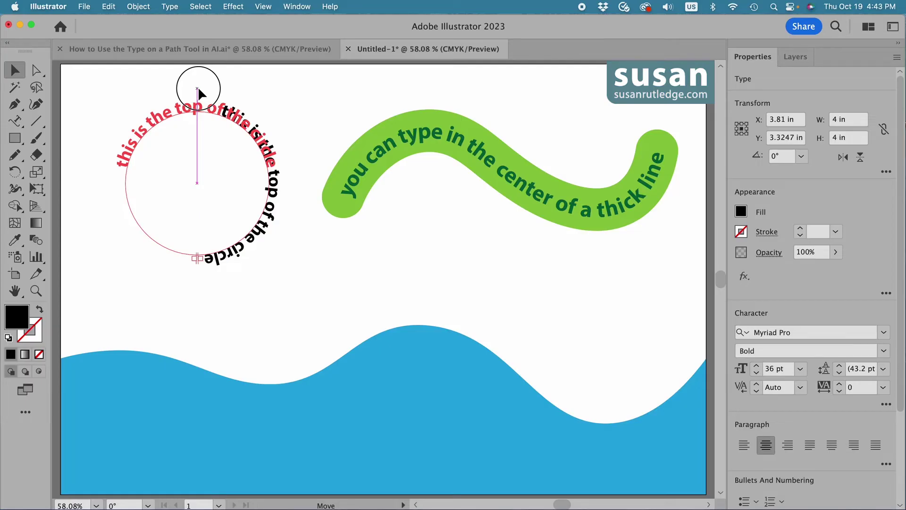
pyautogui.moveTo(197, 88); pyautogui.dragTo(198, 88)
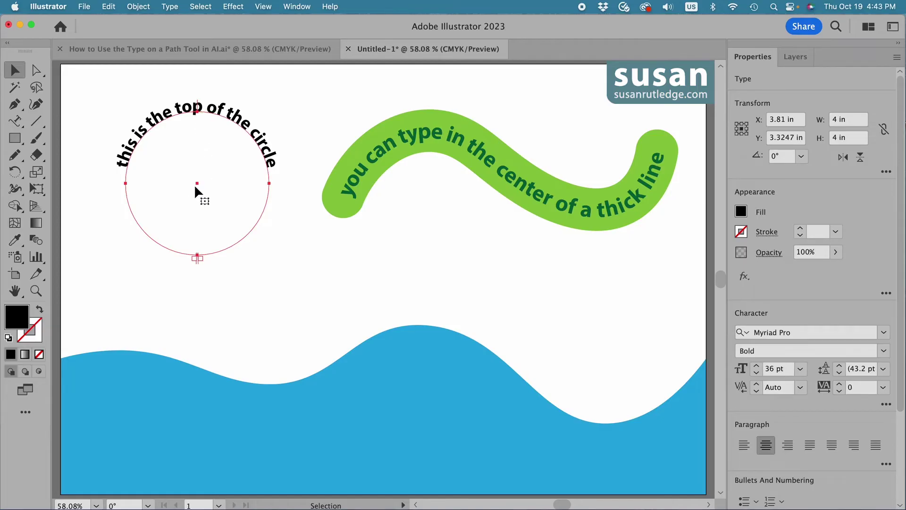
pyautogui.click(260, 6)
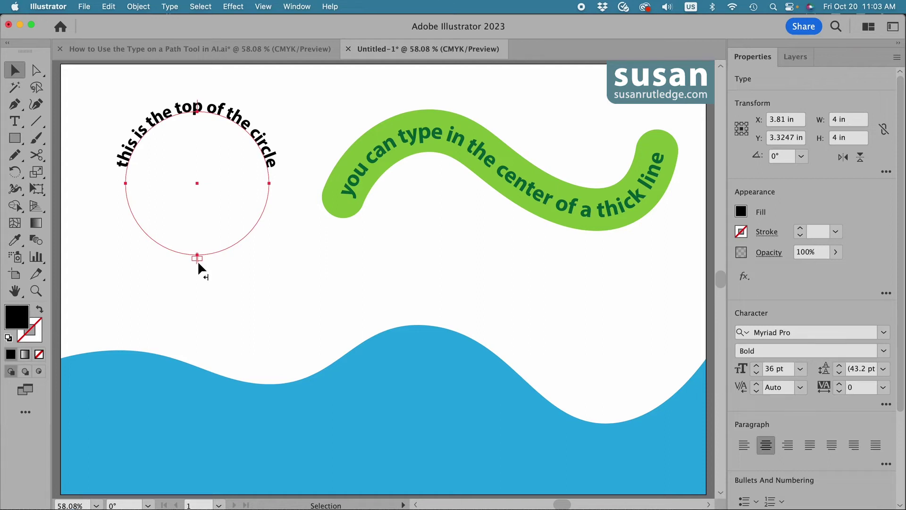
# Try moving the circle text's end bracket to the circle's right side and its start bracket to the left side, and undo both moves.
pyautogui.moveTo(198, 261); pyautogui.dragTo(280, 182)
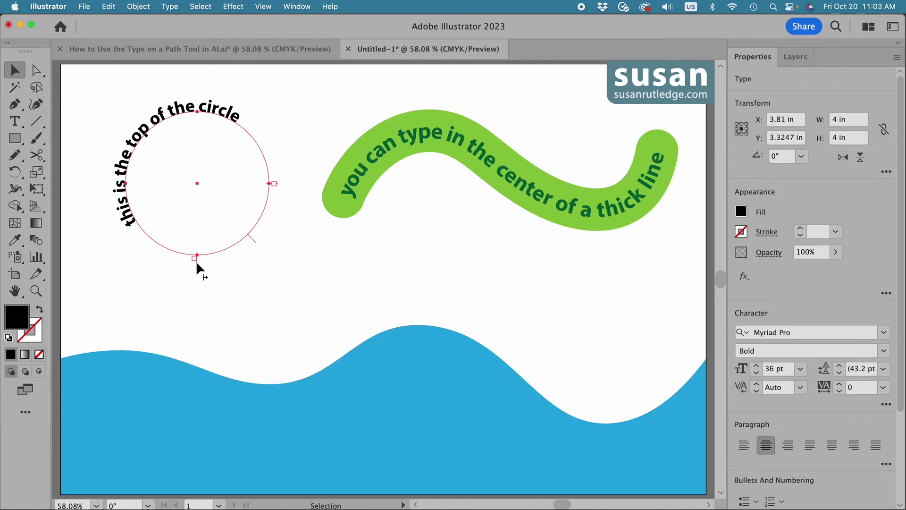
pyautogui.moveTo(197, 263); pyautogui.dragTo(123, 184)
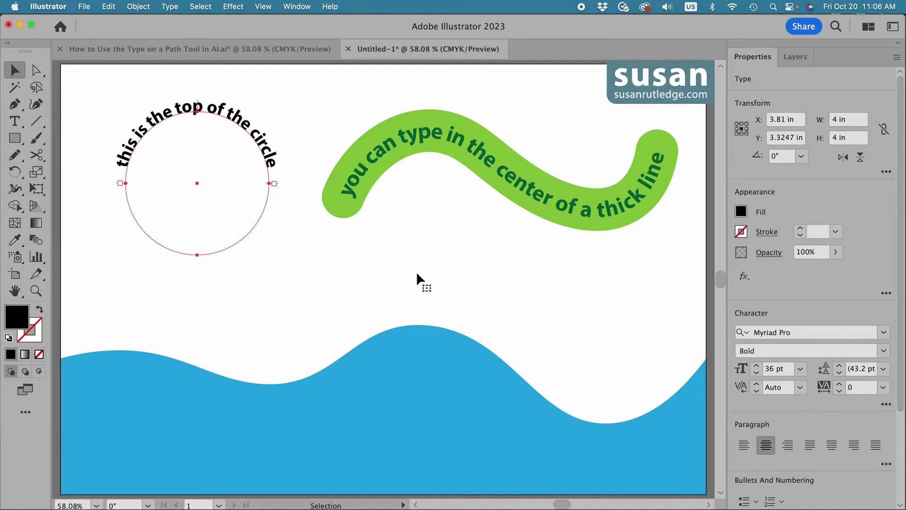
pyautogui.press('super+z')
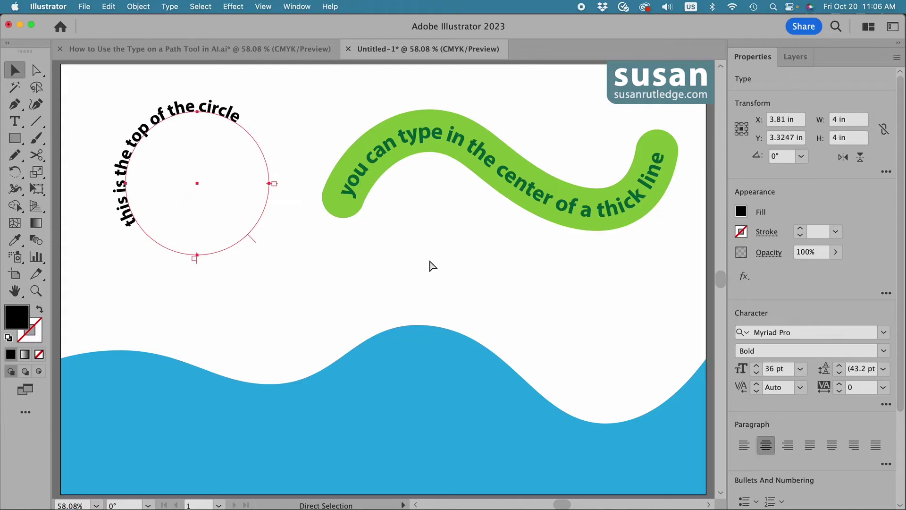
pyautogui.press('super+z')
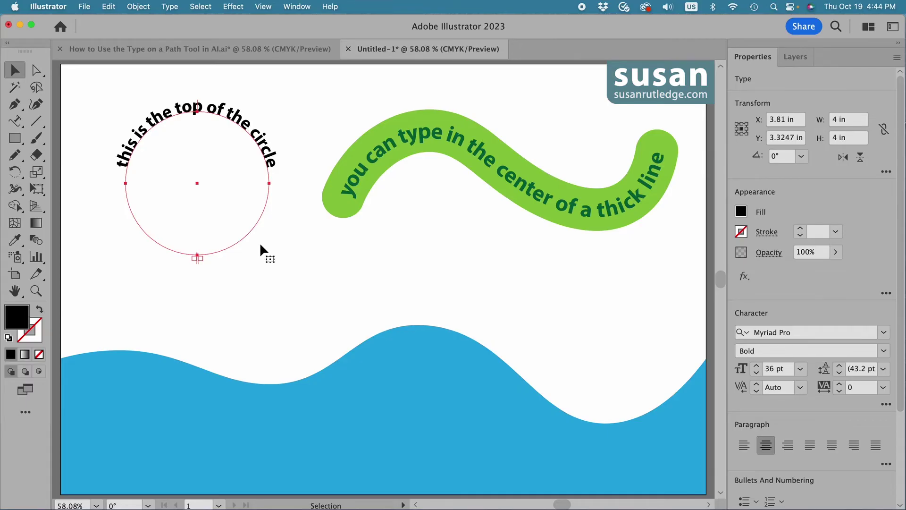
# Duplicate the circle text in place within the Orange Circle layer.
pyautogui.click(798, 59)
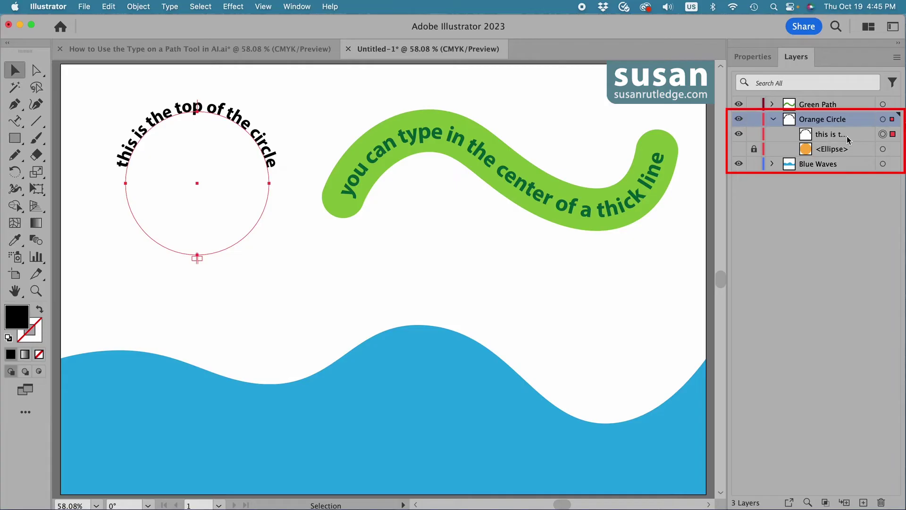
pyautogui.press('super+c')
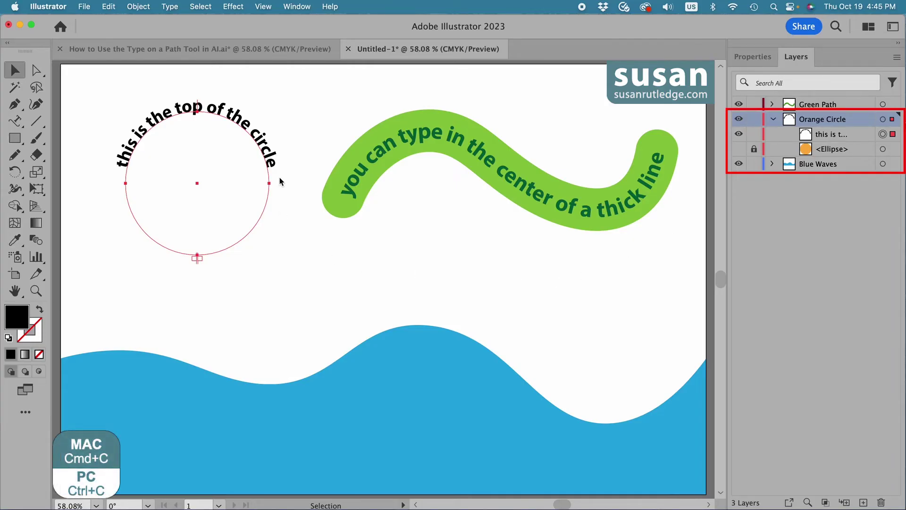
pyautogui.press('super+shift+v')
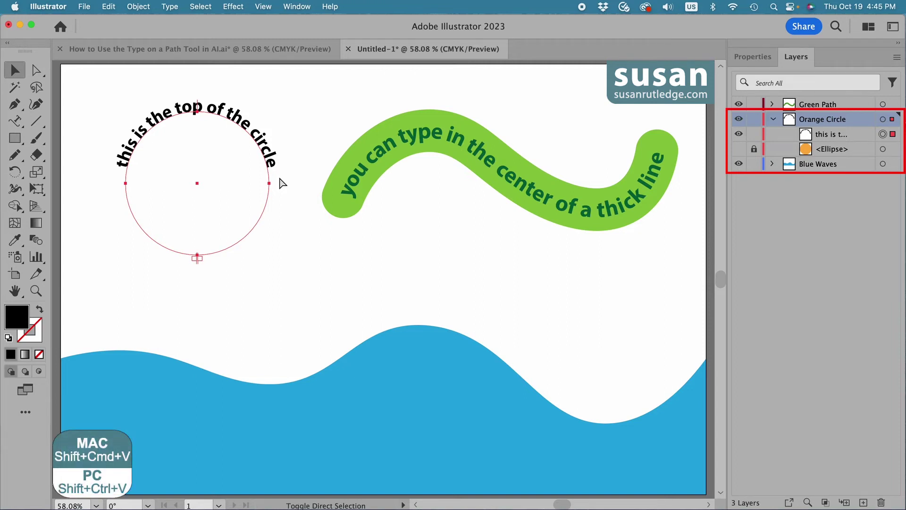
pyautogui.press('super+shift+v')
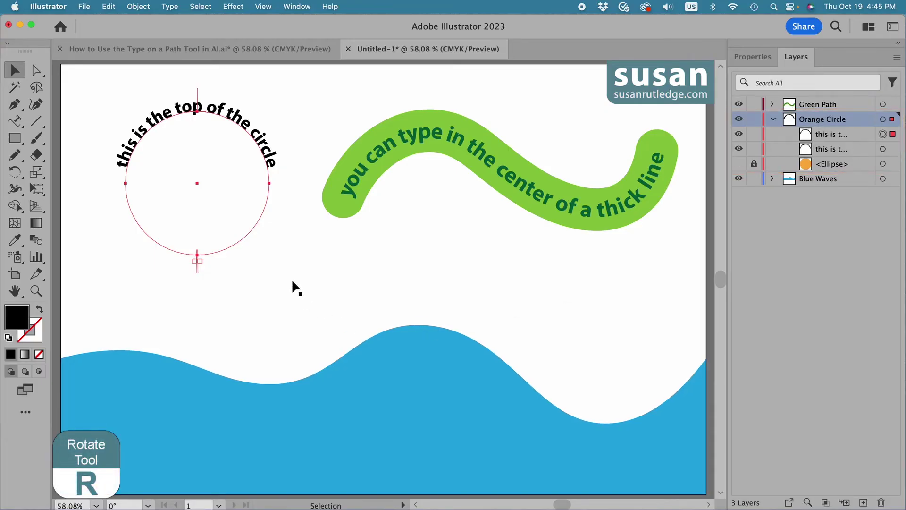
# Rotate the duplicated circle text 180° about the circle's center with the Rotate tool.
pyautogui.press('r')
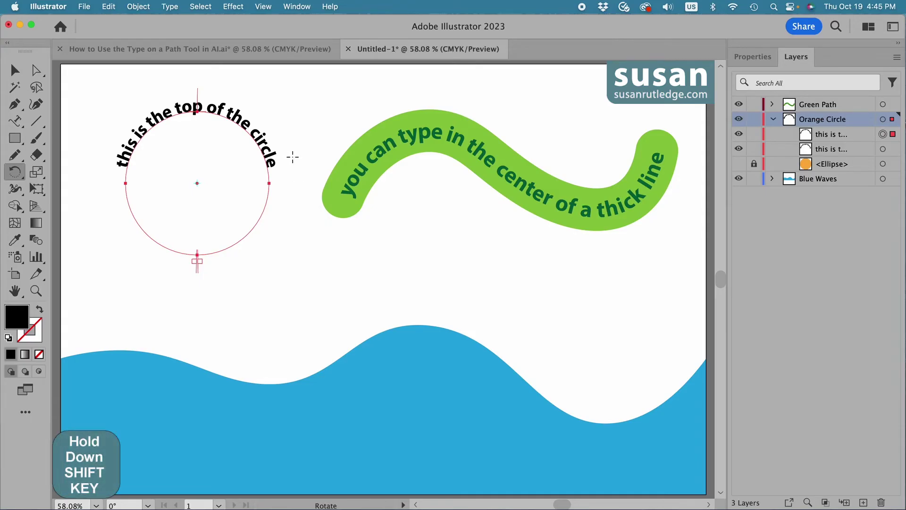
pyautogui.moveTo(293, 157); pyautogui.dragTo(88, 224)
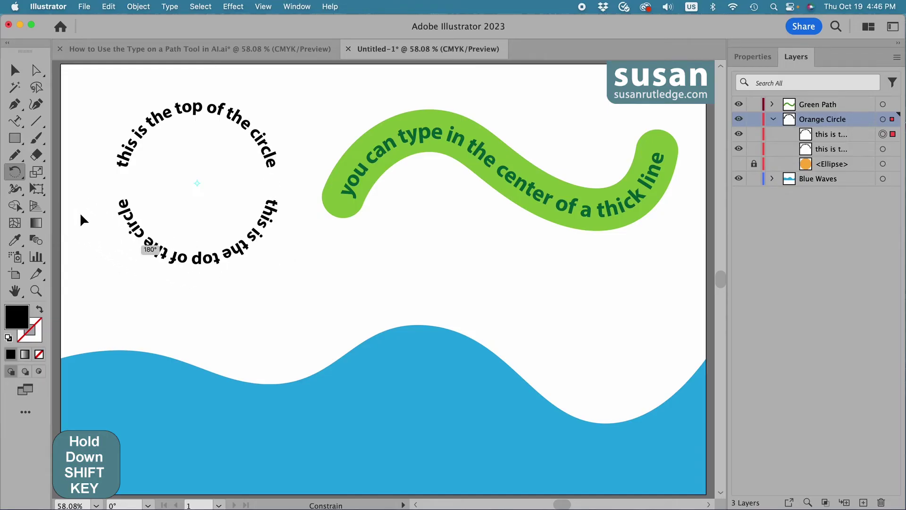
pyautogui.moveTo(81, 215); pyautogui.dragTo(81, 215)
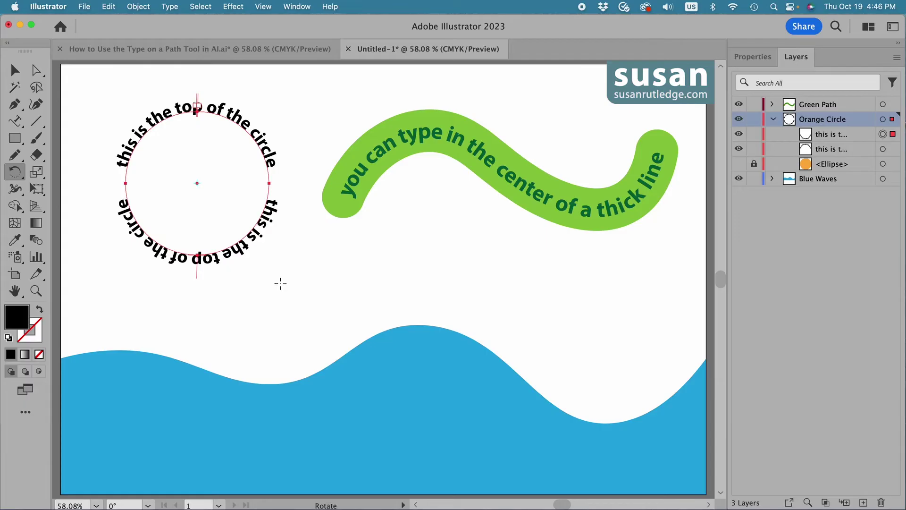
# Flip the duplicated text to the inside of the circle using its center bracket, and set its Align to Path option to Ascender.
pyautogui.click(13, 71)
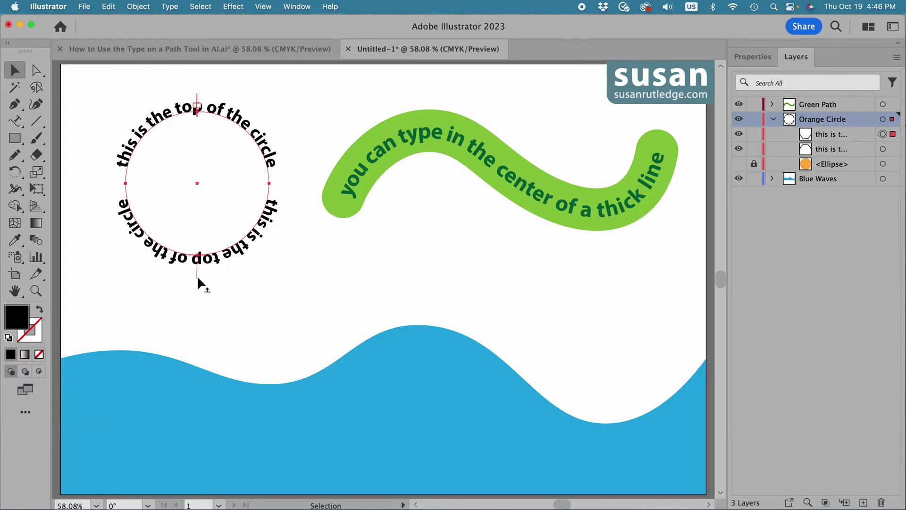
pyautogui.moveTo(196, 275); pyautogui.dragTo(197, 257)
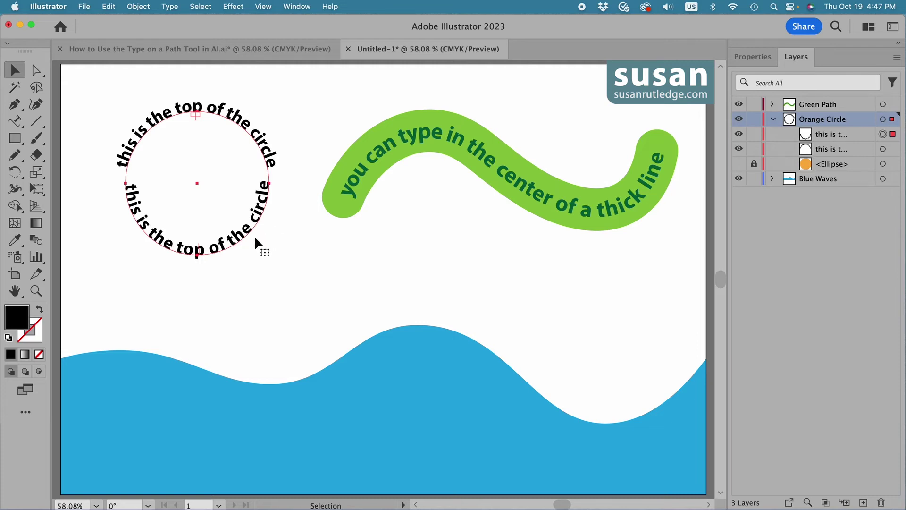
pyautogui.press('t')
pyautogui.doubleClick(14, 122)
pyautogui.moveTo(312, 24); pyautogui.dragTo(514, 23)
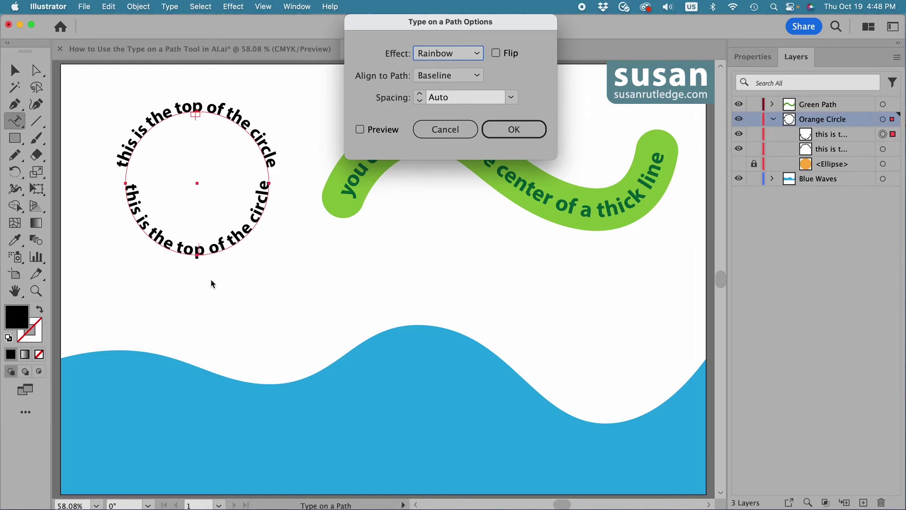
pyautogui.click(360, 130)
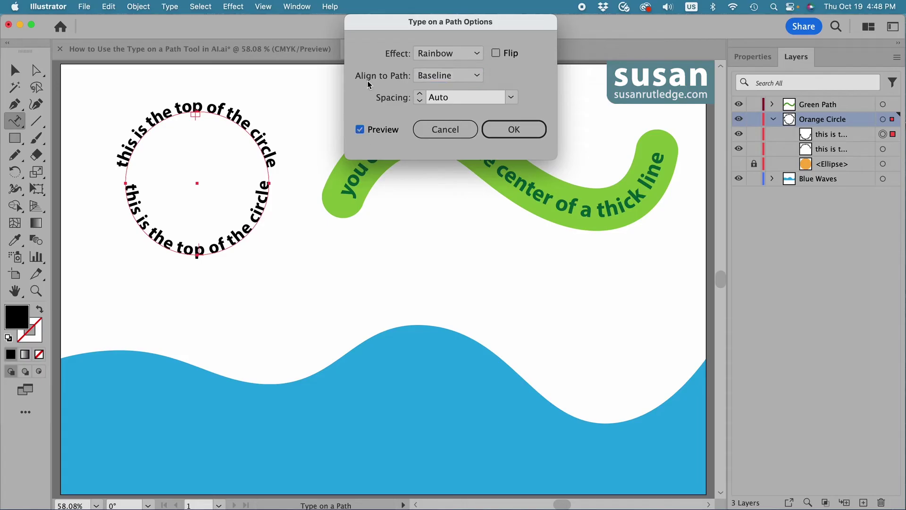
pyautogui.click(478, 75)
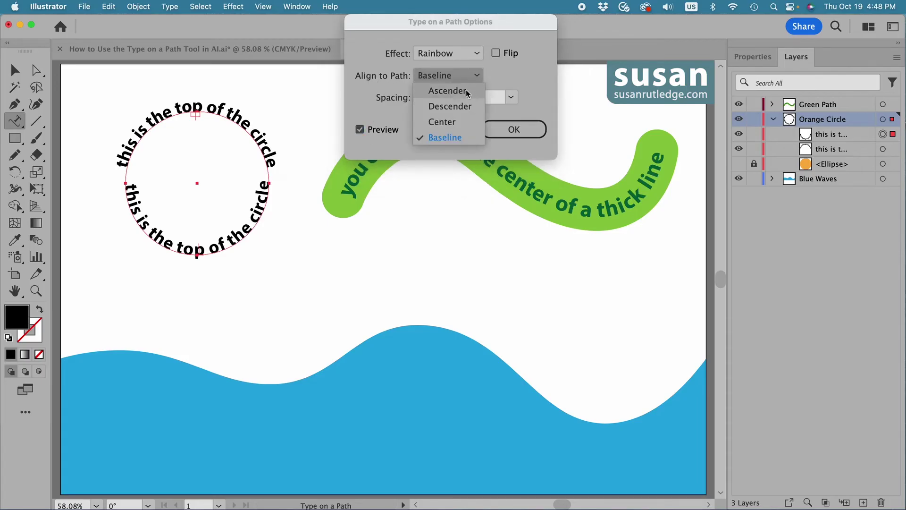
pyautogui.click(467, 91)
pyautogui.click(514, 130)
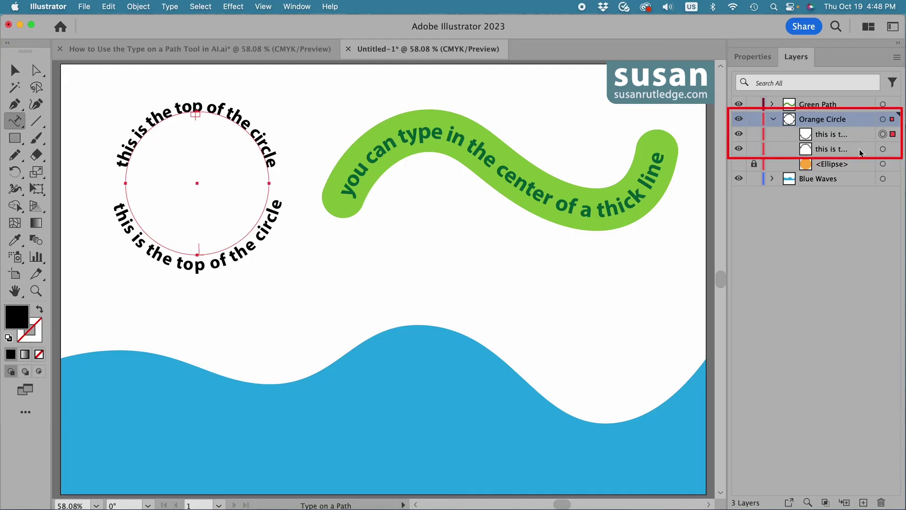
# Set the Align to Path option of the text over the circle's top to Descender, with preview on.
pyautogui.click(883, 149)
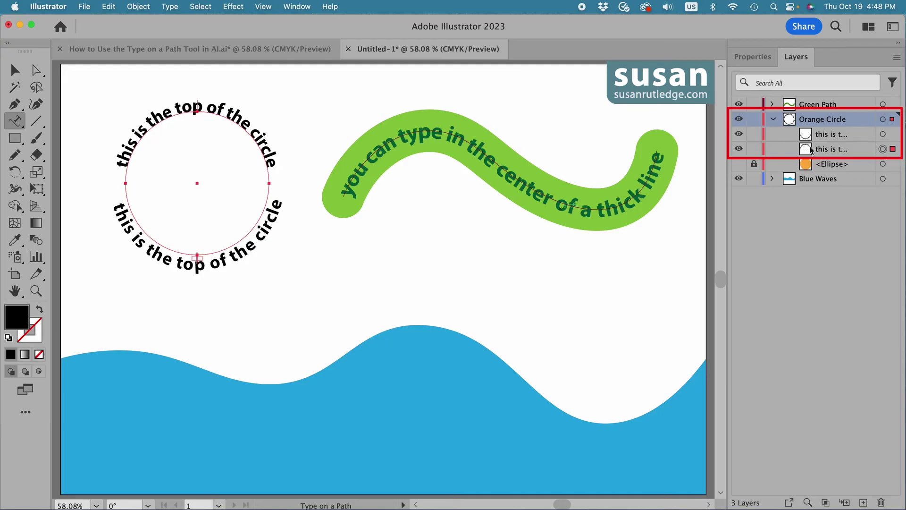
pyautogui.doubleClick(13, 124)
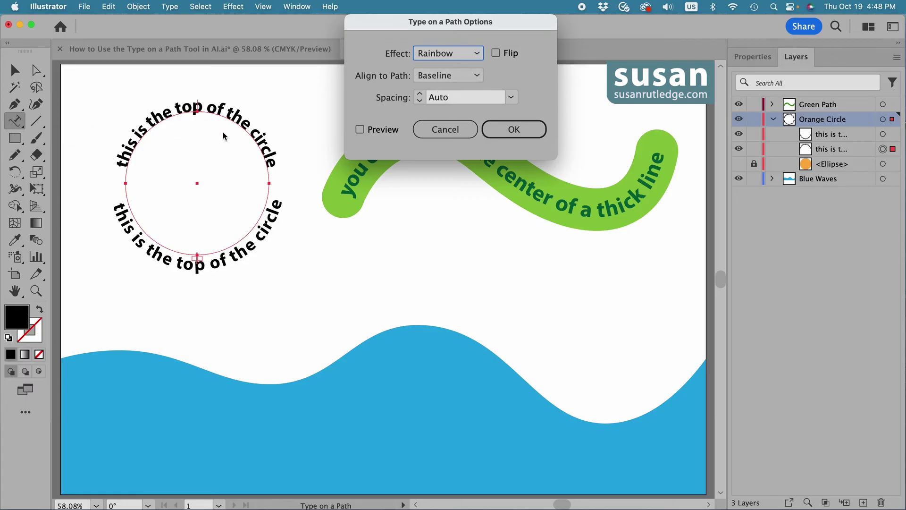
pyautogui.click(359, 130)
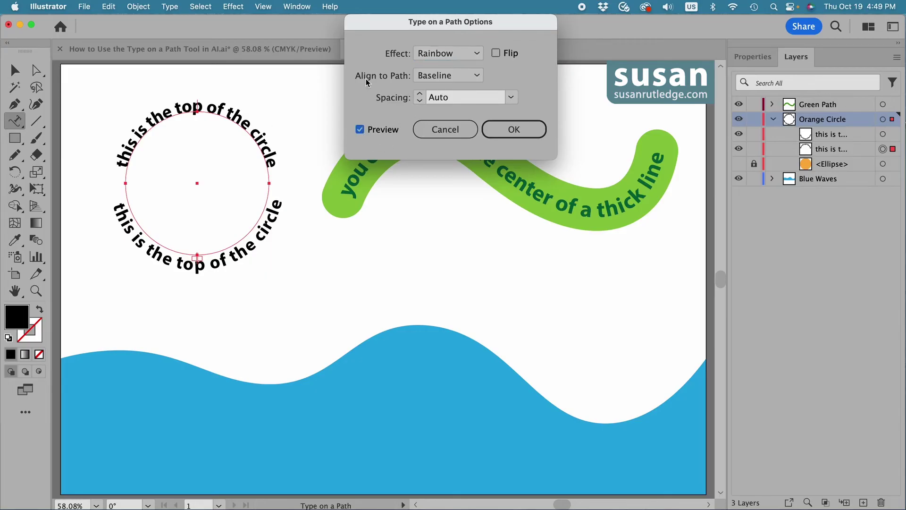
pyautogui.click(476, 76)
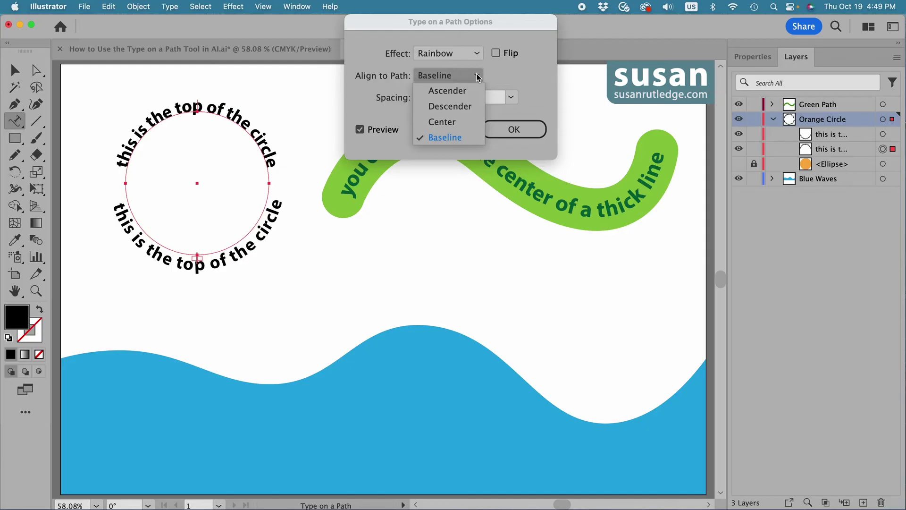
pyautogui.click(471, 106)
pyautogui.click(516, 130)
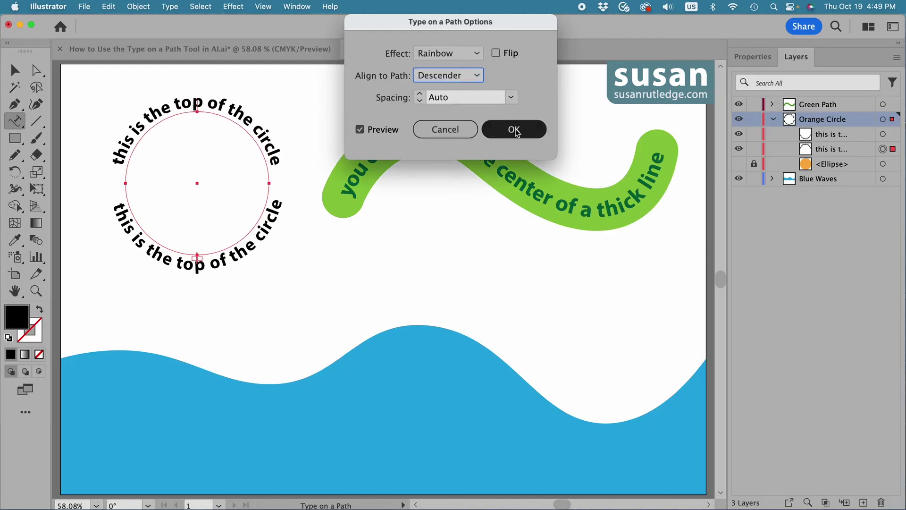
# Edit the text under the circle to read "this is the bottom".
pyautogui.press('v')
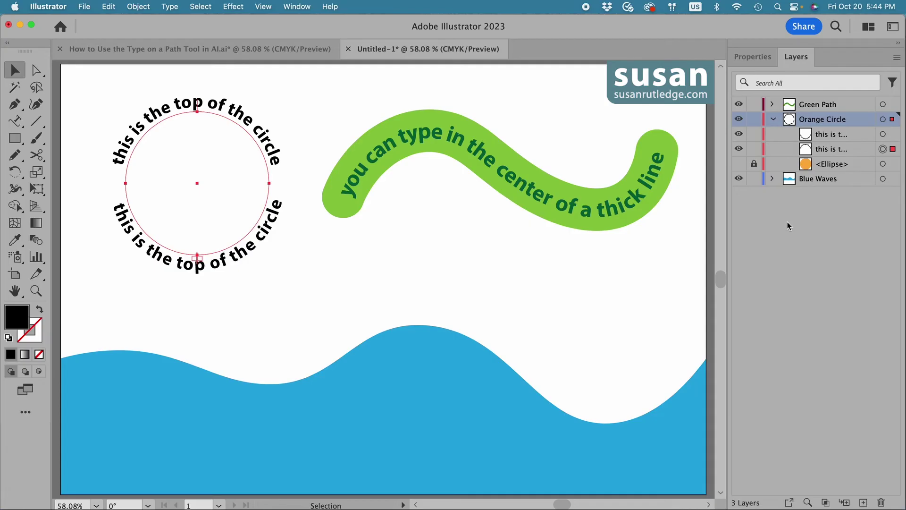
pyautogui.click(883, 135)
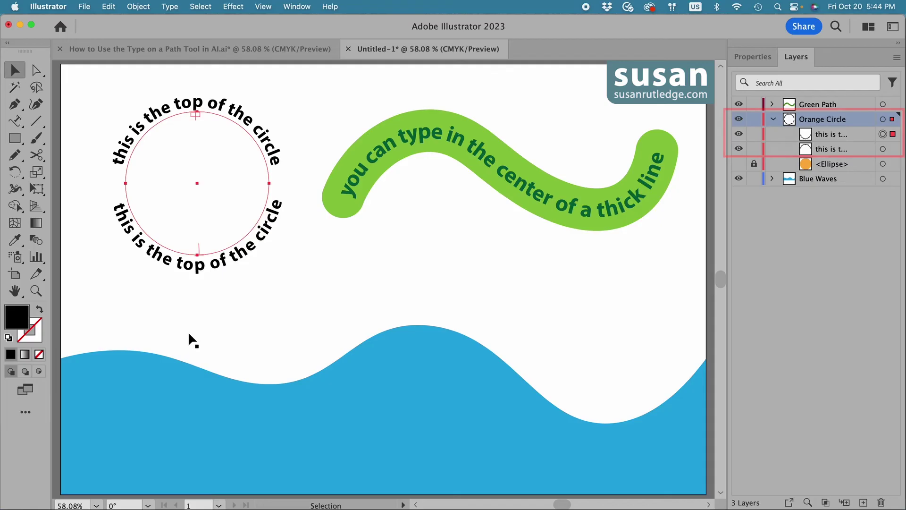
pyautogui.press('t')
pyautogui.moveTo(175, 261); pyautogui.dragTo(276, 200)
pyautogui.write('bottom')
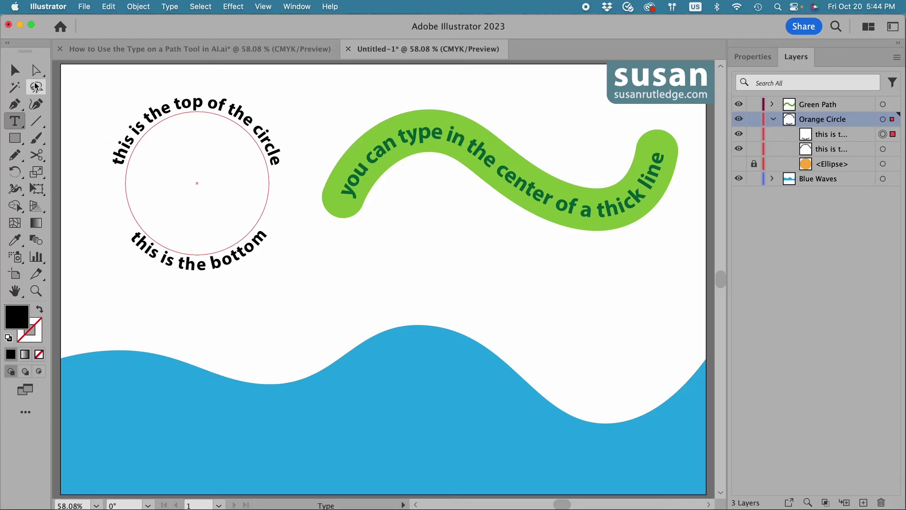
pyautogui.press('Escape')
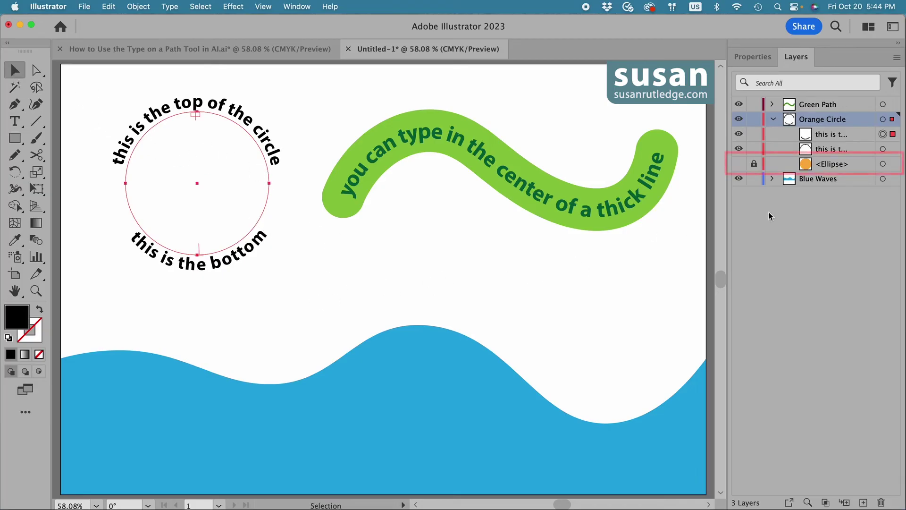
# Show and unlock the orange ellipse in the Orange Circle layer, and clear the selection.
pyautogui.click(740, 163)
pyautogui.click(754, 163)
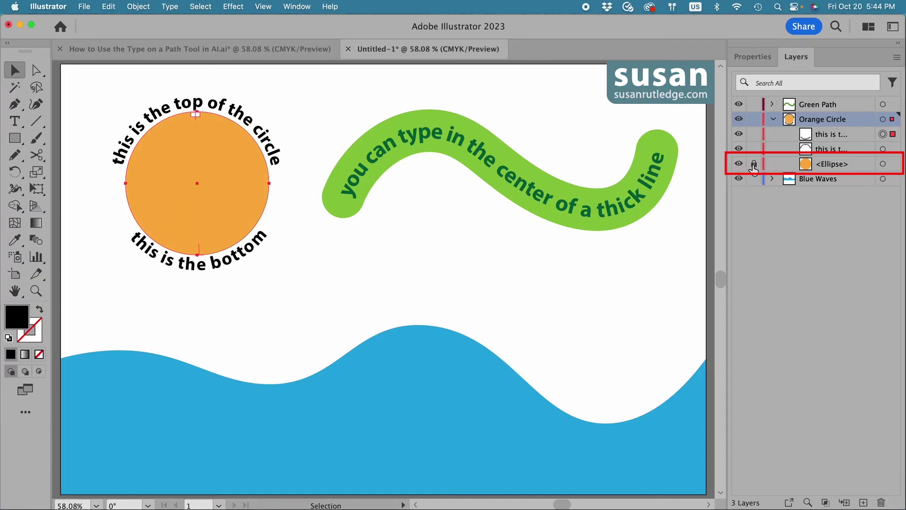
pyautogui.click(297, 240)
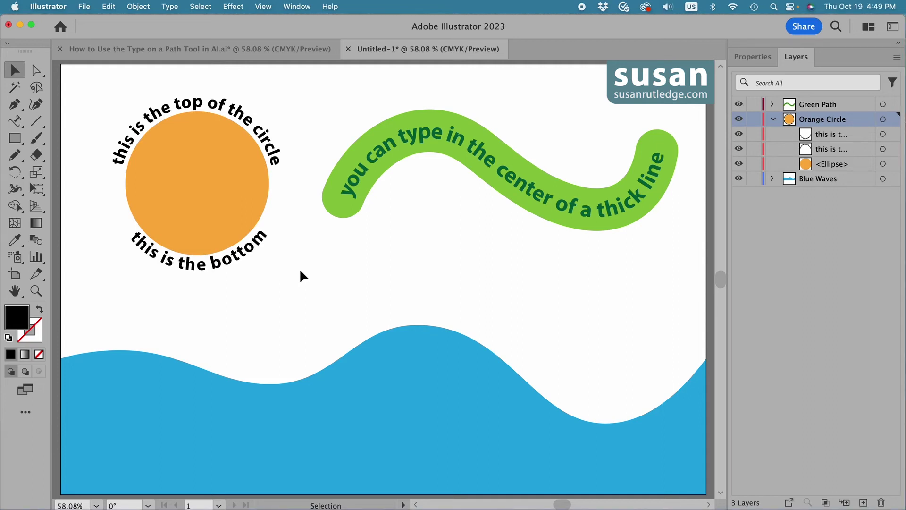
# Try reshaping the blue wave's upper edge with the Curvature tool, and undo the change.
pyautogui.click(427, 377)
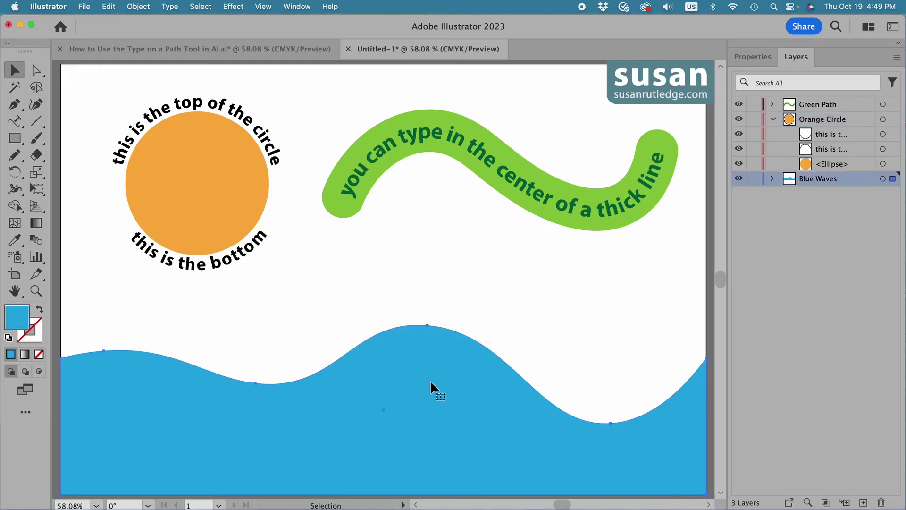
pyautogui.click(35, 105)
pyautogui.moveTo(330, 362); pyautogui.dragTo(302, 307)
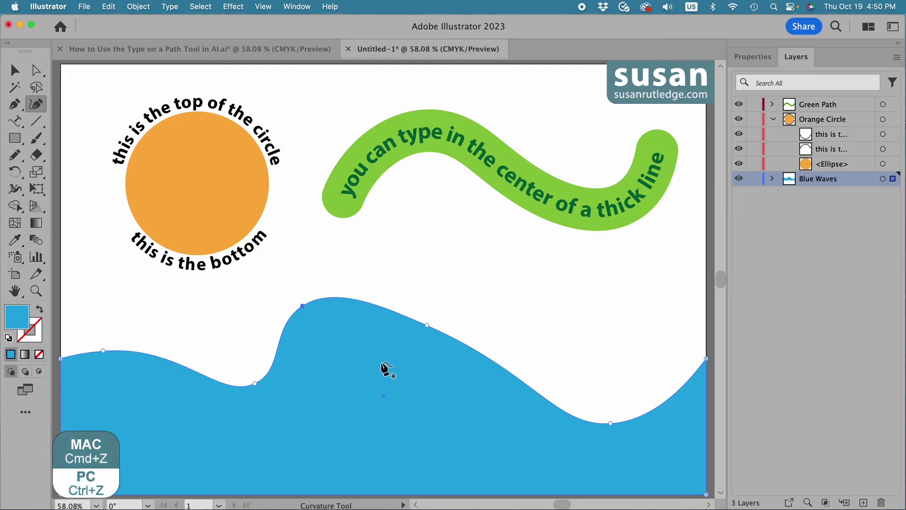
pyautogui.press('super+z')
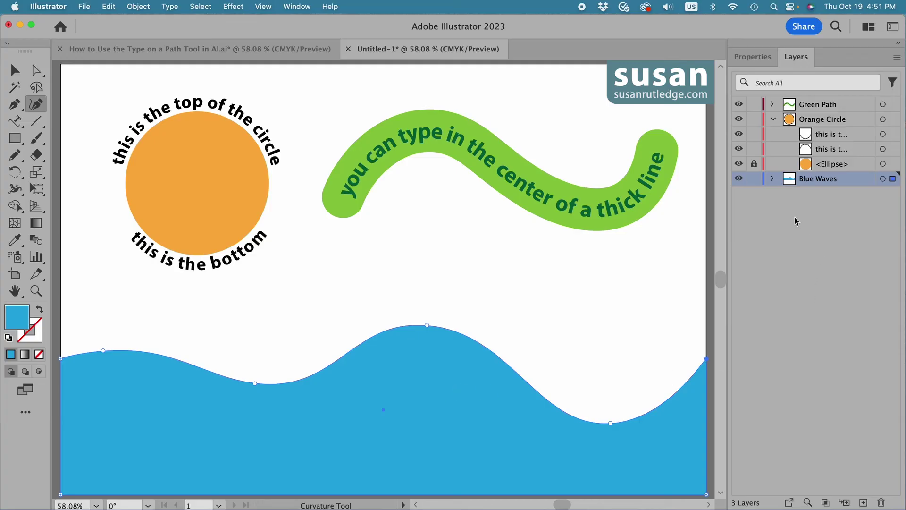
# Duplicate the wave path in place within the Blue Waves layer, and hide and lock the lower copy.
pyautogui.click(772, 179)
pyautogui.press('super+c')
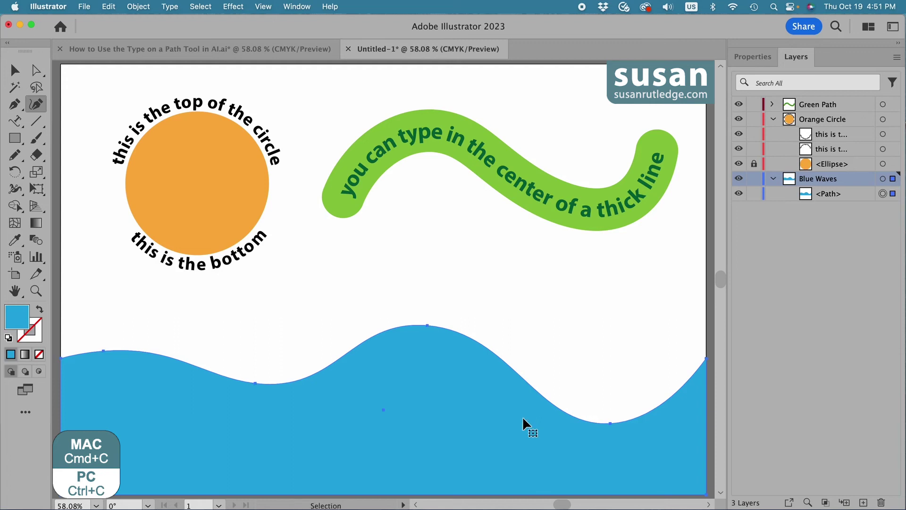
pyautogui.press('shift+super+v')
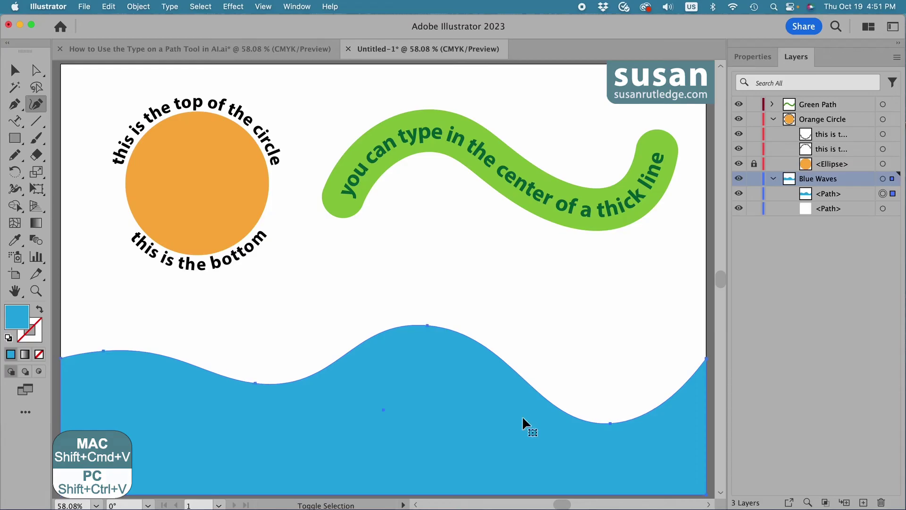
pyautogui.click(738, 209)
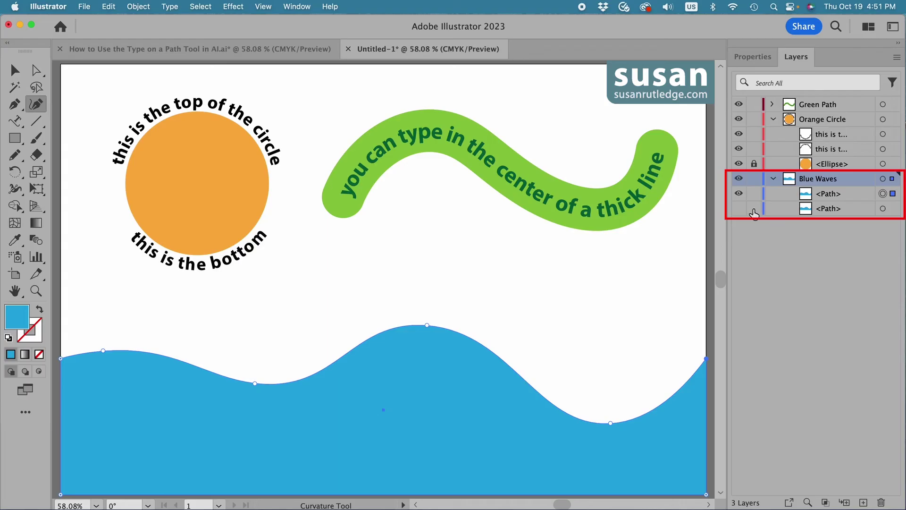
pyautogui.click(754, 208)
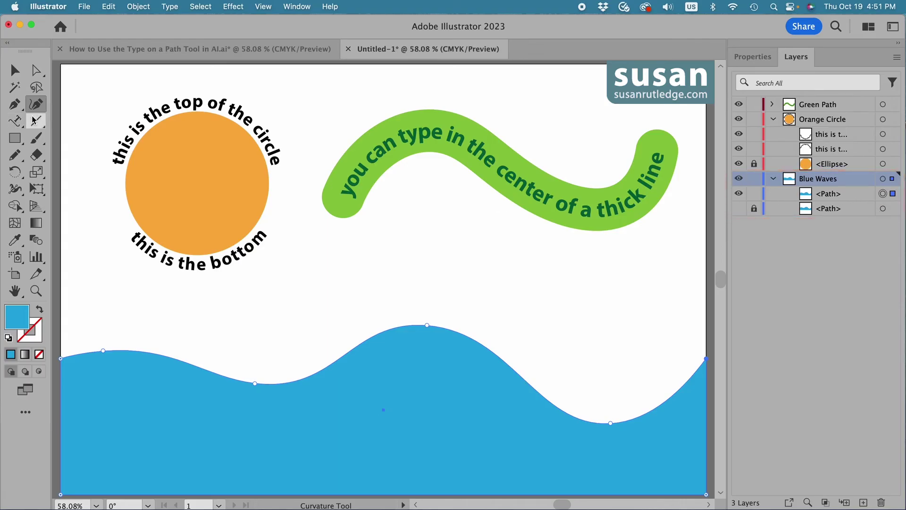
# Try placing path text along the closed blue wave shape, and undo it.
pyautogui.click(16, 124)
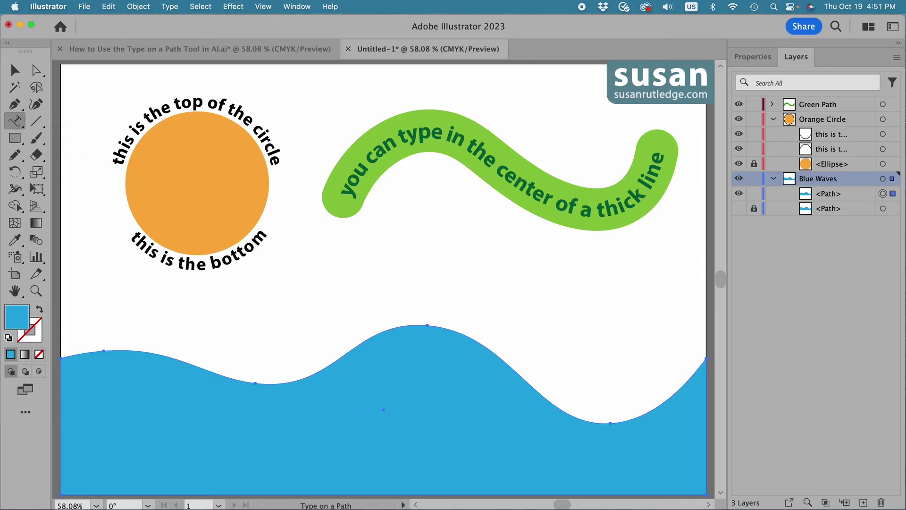
pyautogui.click(122, 350)
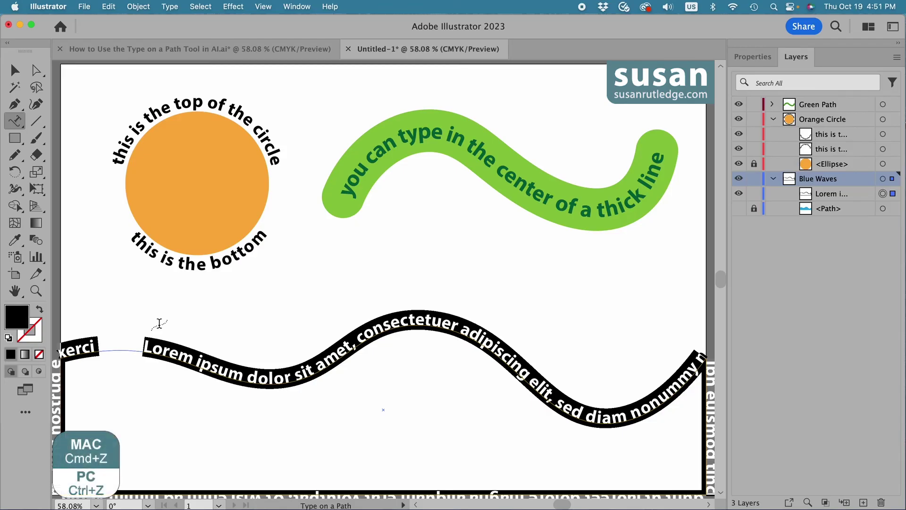
pyautogui.press('super+z')
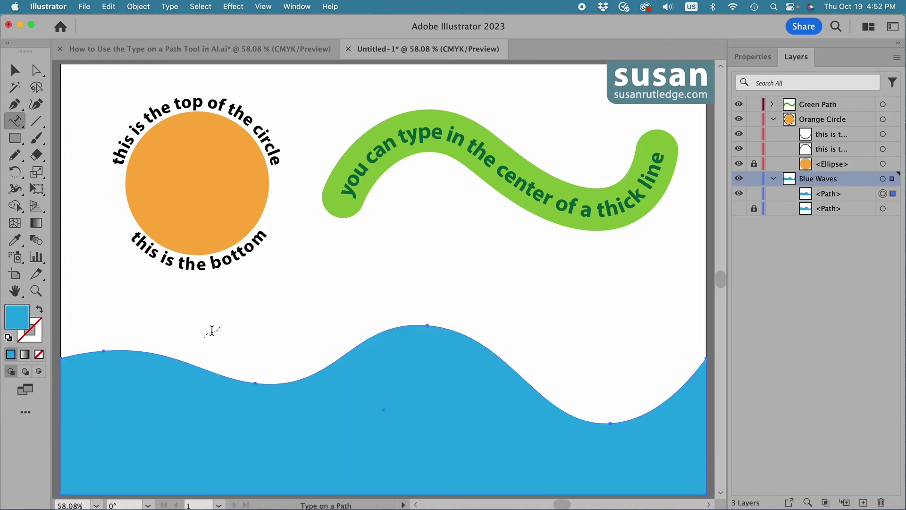
# Cut the visible wave shape at both ends of its wavy edge with the Scissors tool, and delete the lower rectangular piece.
pyautogui.click(38, 159)
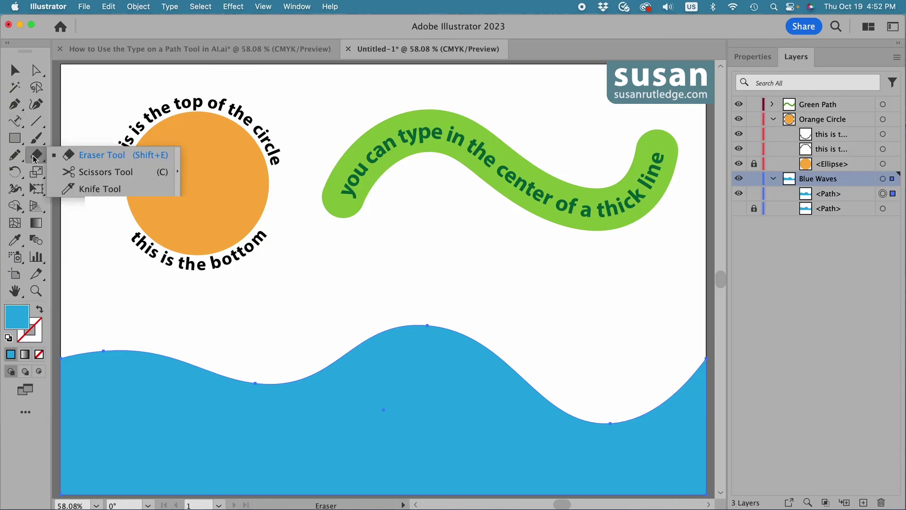
pyautogui.click(36, 159)
pyautogui.moveTo(37, 159)
pyautogui.mouseDown()
pyautogui.moveTo(77, 159)
pyautogui.moveTo(86, 174)
pyautogui.mouseUp()
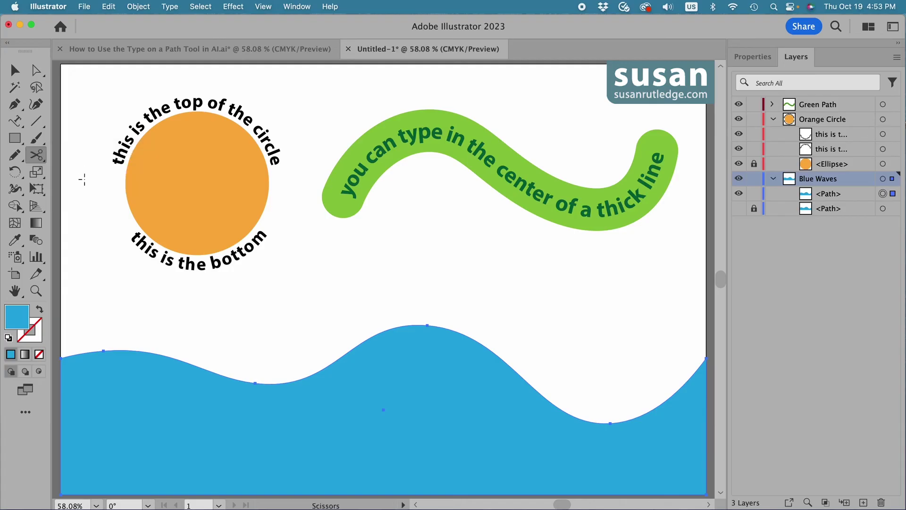
pyautogui.click(61, 358)
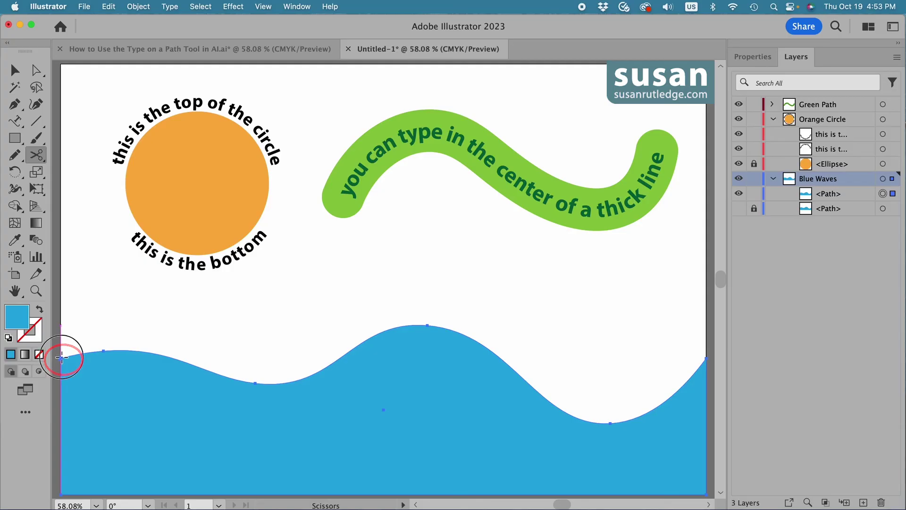
pyautogui.click(704, 358)
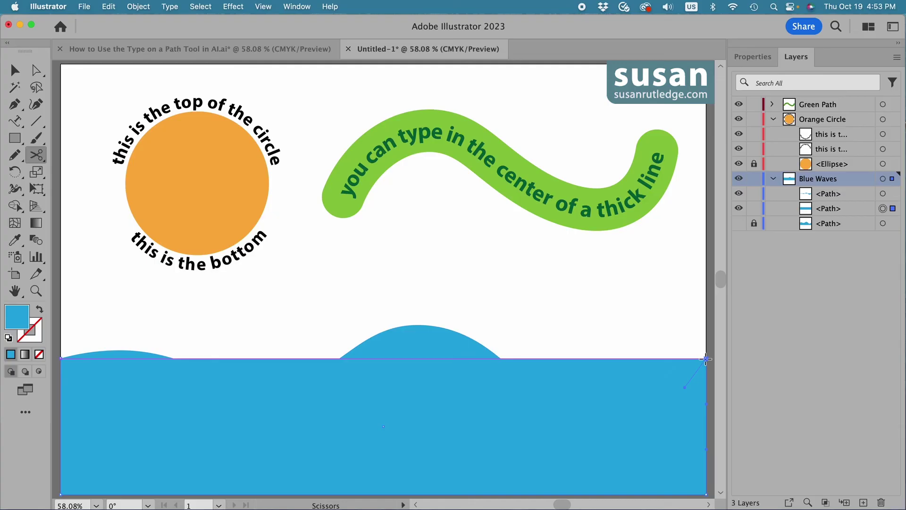
pyautogui.click(15, 71)
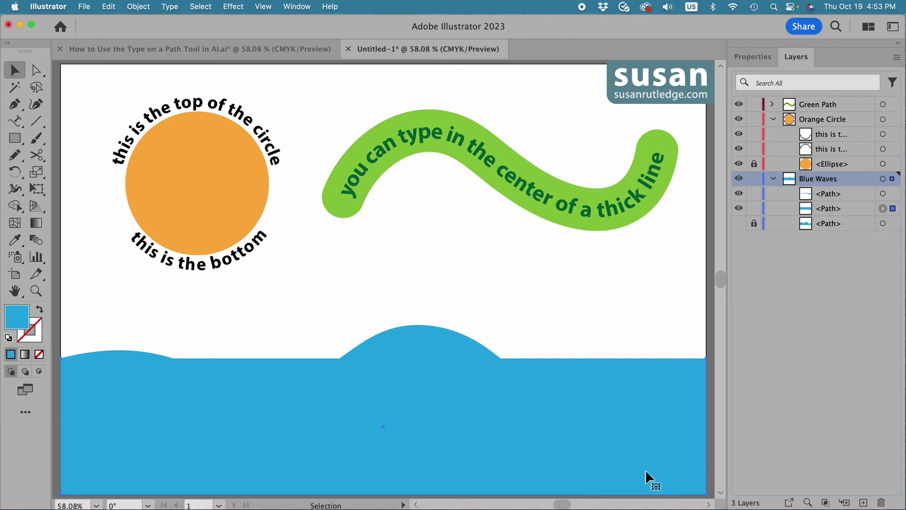
pyautogui.press('Delete')
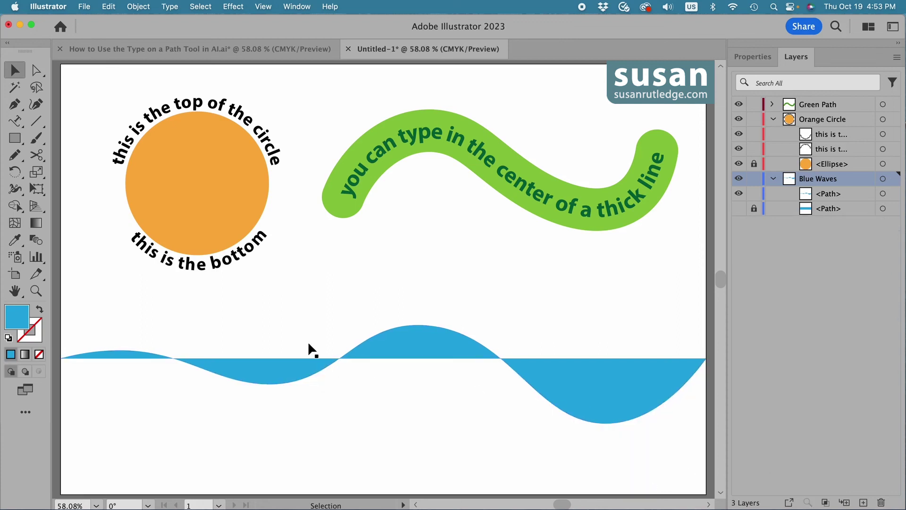
# Place path text reading "you can type on the top of the waves" along the open wave path.
pyautogui.click(14, 121)
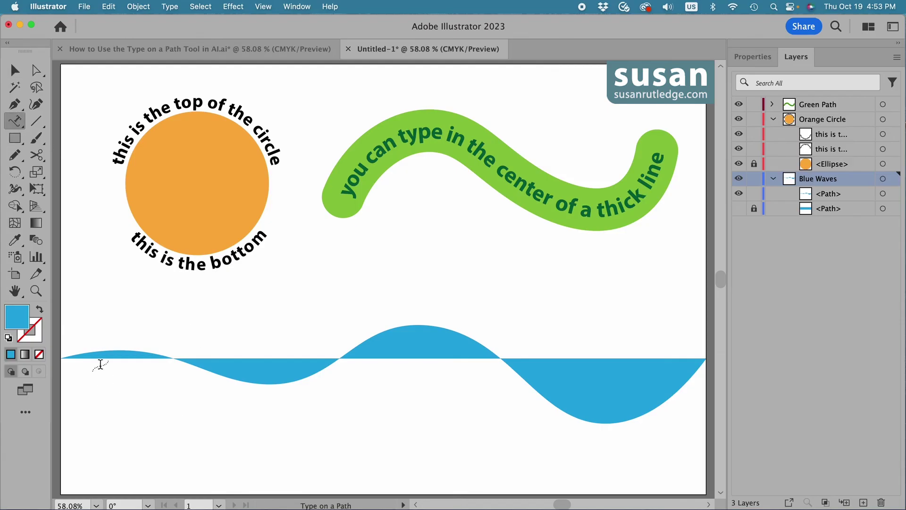
pyautogui.click(92, 350)
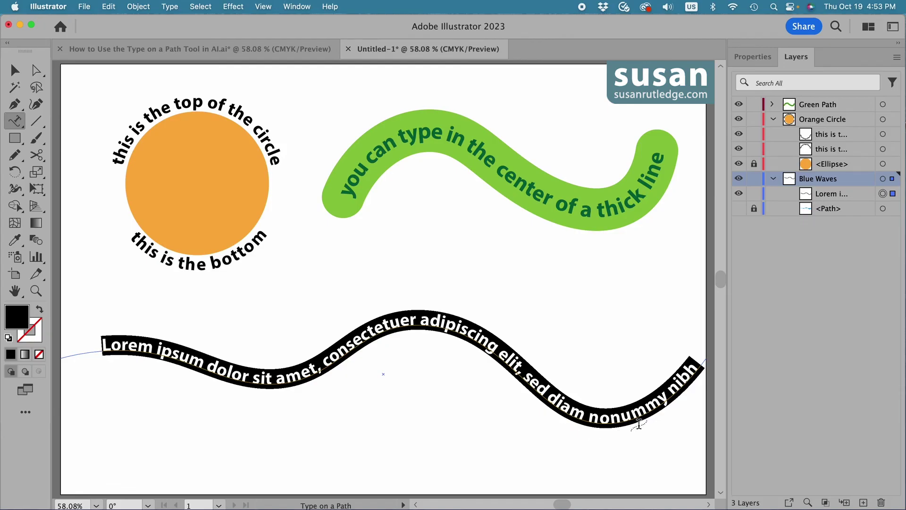
pyautogui.write('you can ty')
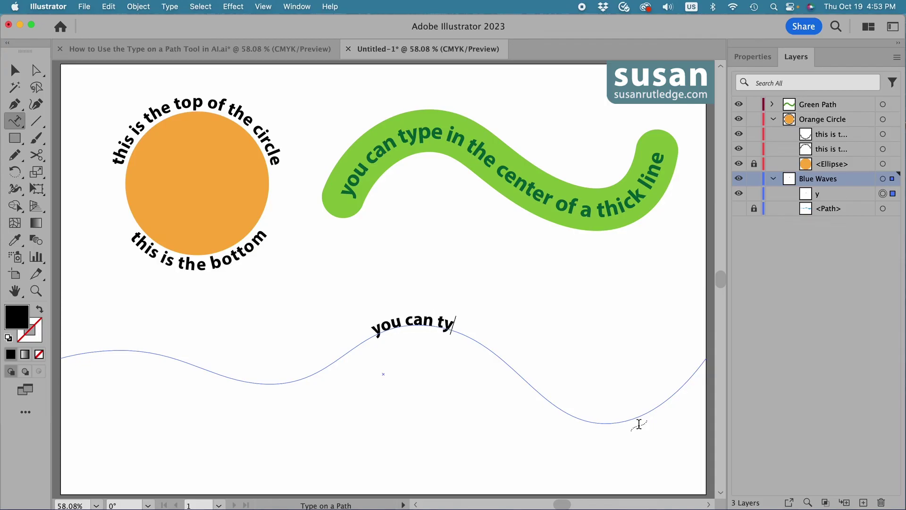
pyautogui.write('pe on the top ')
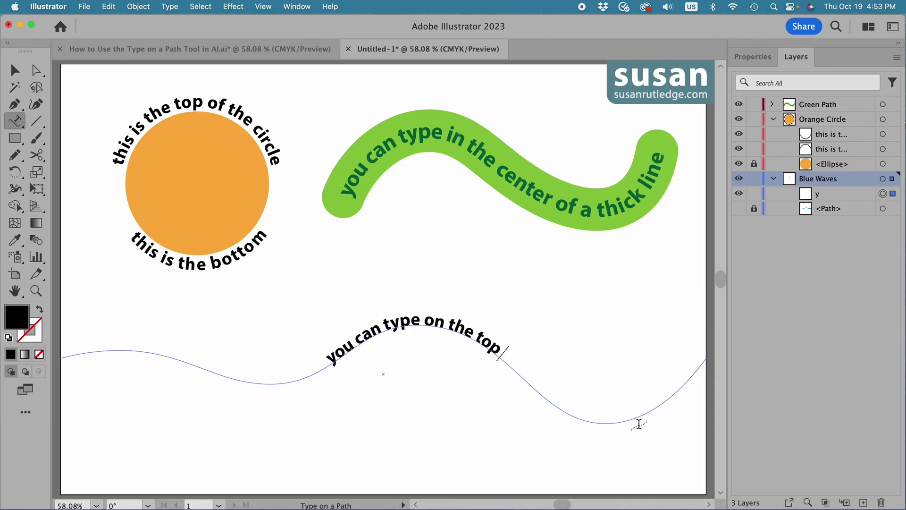
pyautogui.write('of the waves')
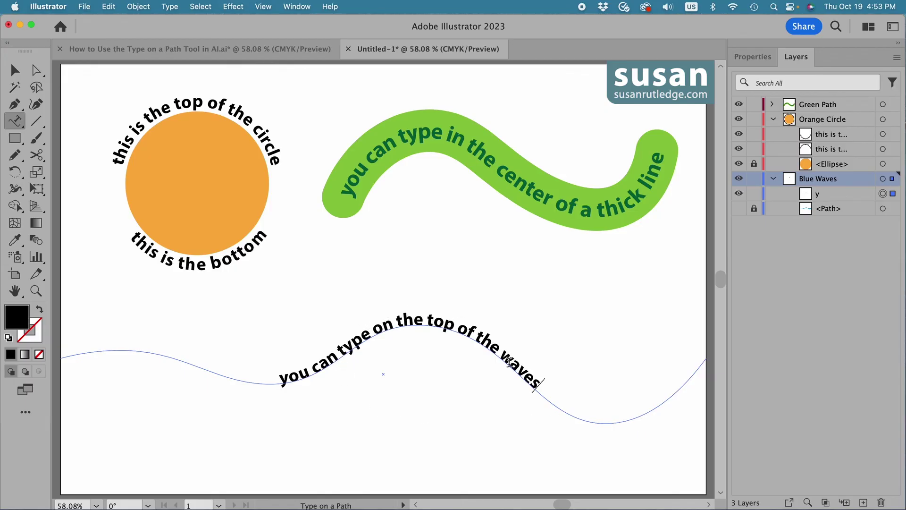
pyautogui.click(15, 70)
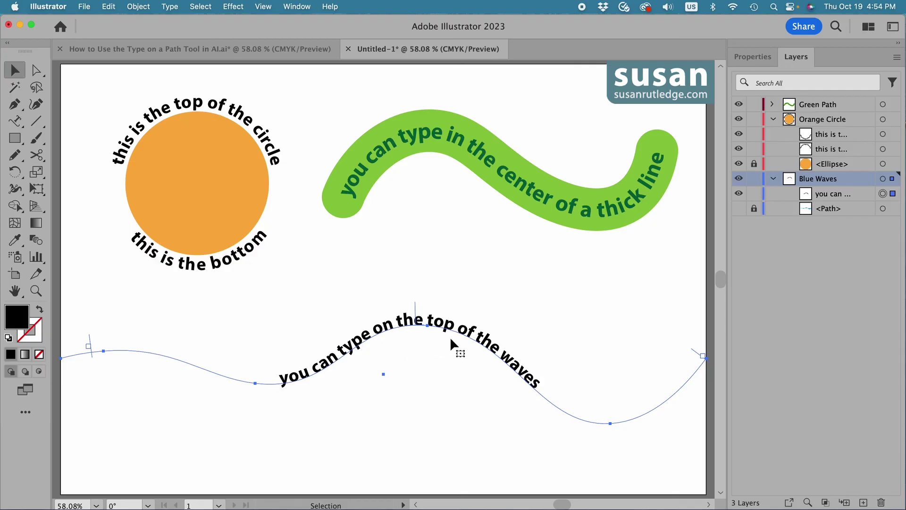
# Duplicate the wave text in place within the Blue Waves layer.
pyautogui.press('super+c')
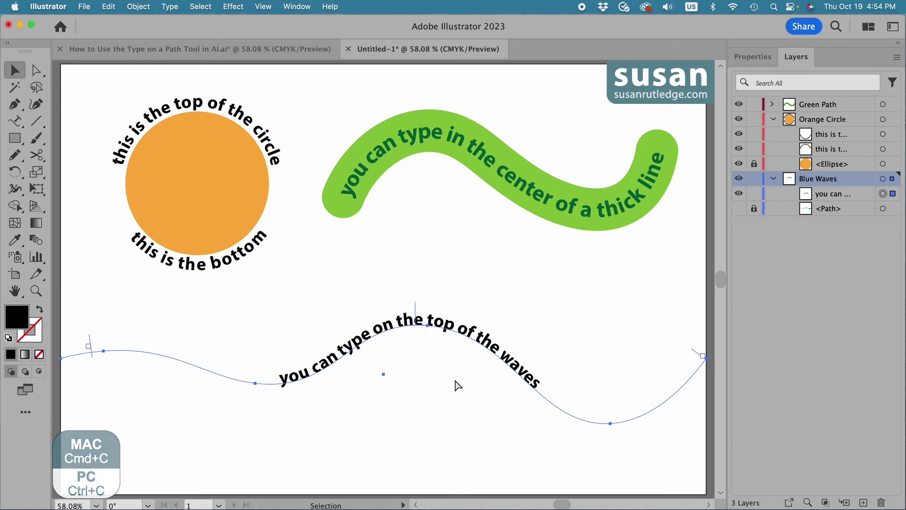
pyautogui.press('shift+super+v')
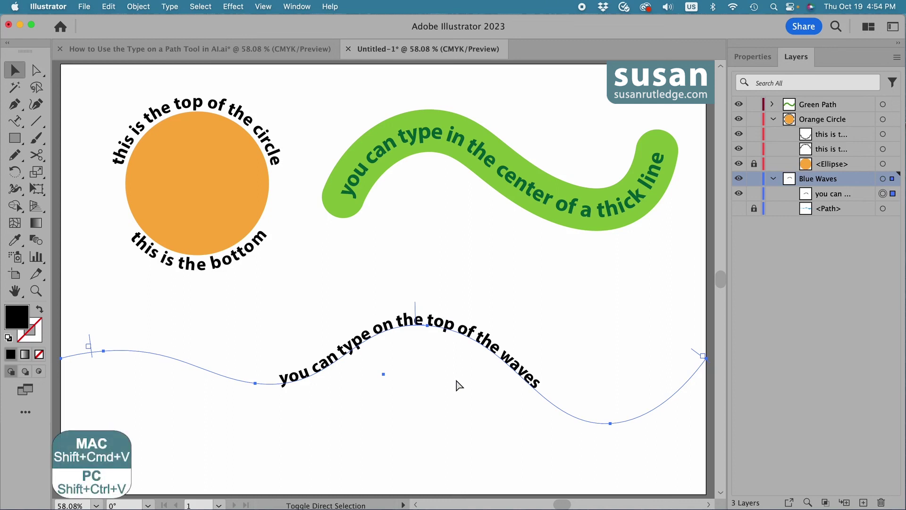
pyautogui.press('shift+super+v')
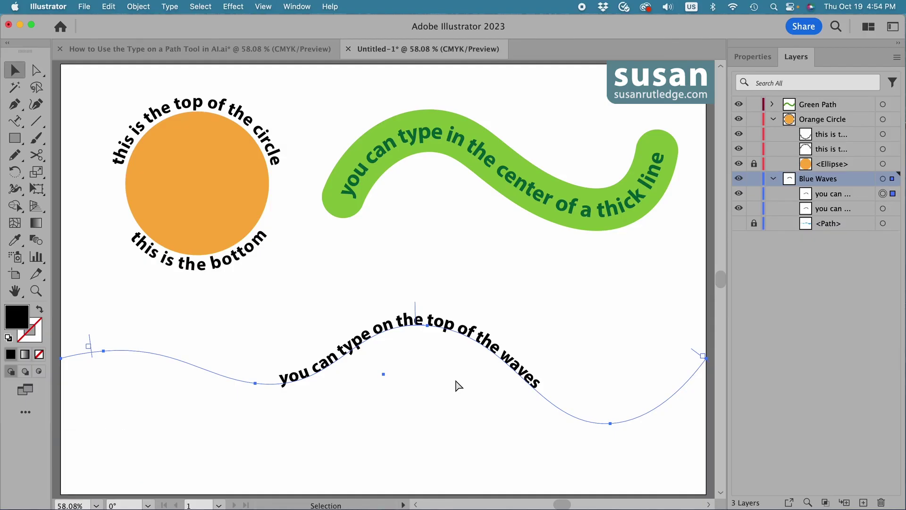
# Set the upper-stacked wave text copy's Align to Path option to Ascender, with Preview enabled.
pyautogui.doubleClick(16, 121)
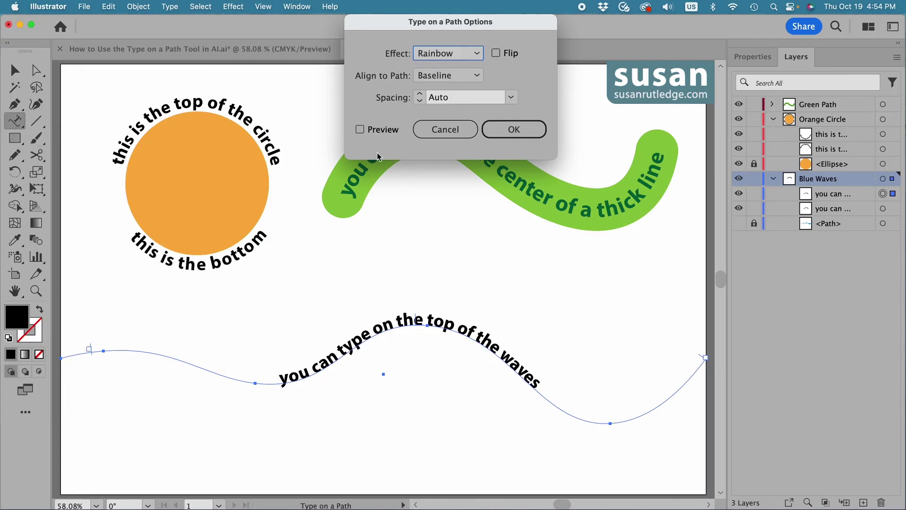
pyautogui.click(360, 129)
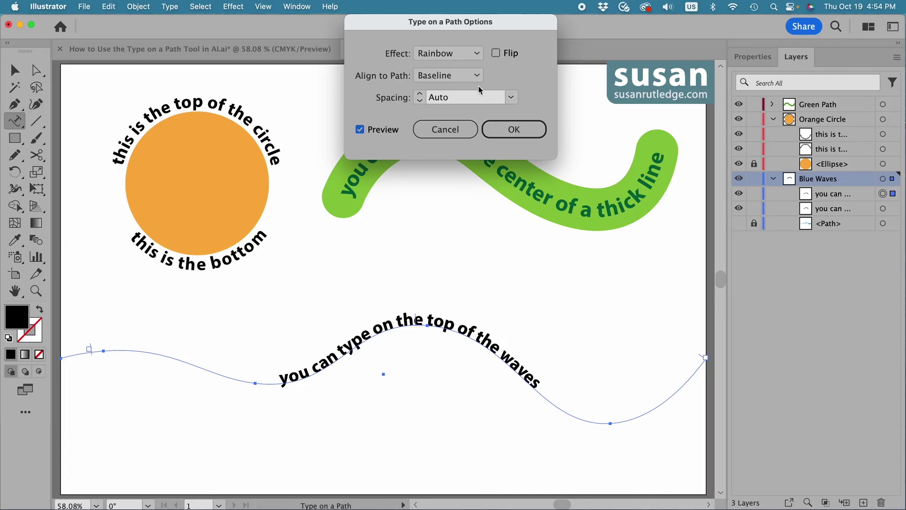
pyautogui.click(478, 77)
pyautogui.click(470, 94)
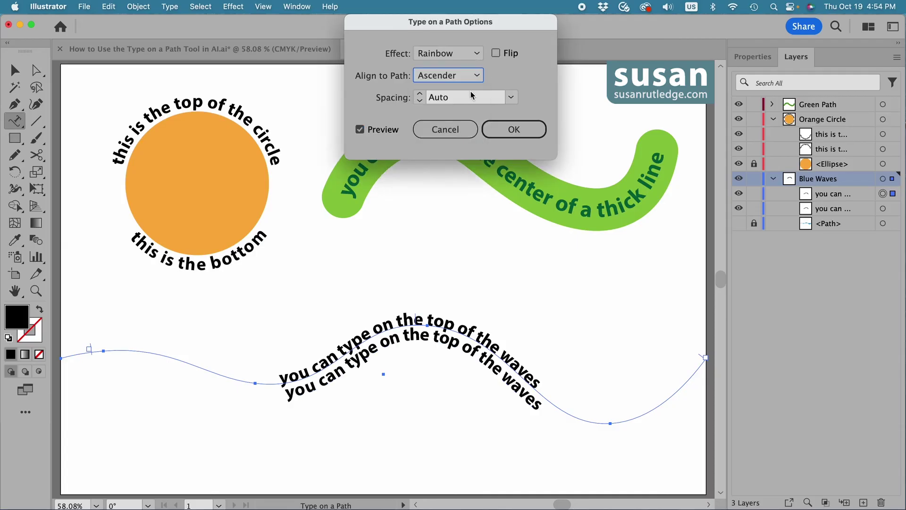
pyautogui.click(517, 136)
pyautogui.click(516, 135)
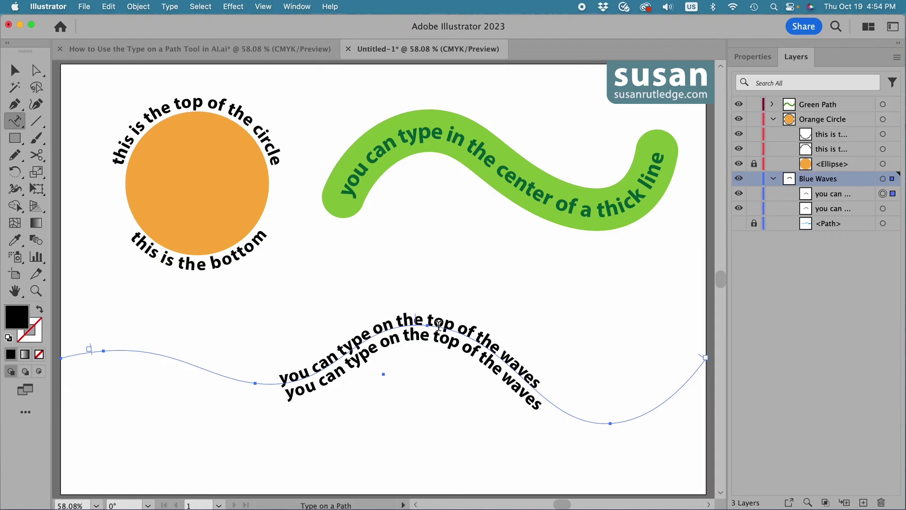
# Set the original wave text's Align to Path option to Descender, with Preview enabled.
pyautogui.click(882, 209)
pyautogui.doubleClick(16, 121)
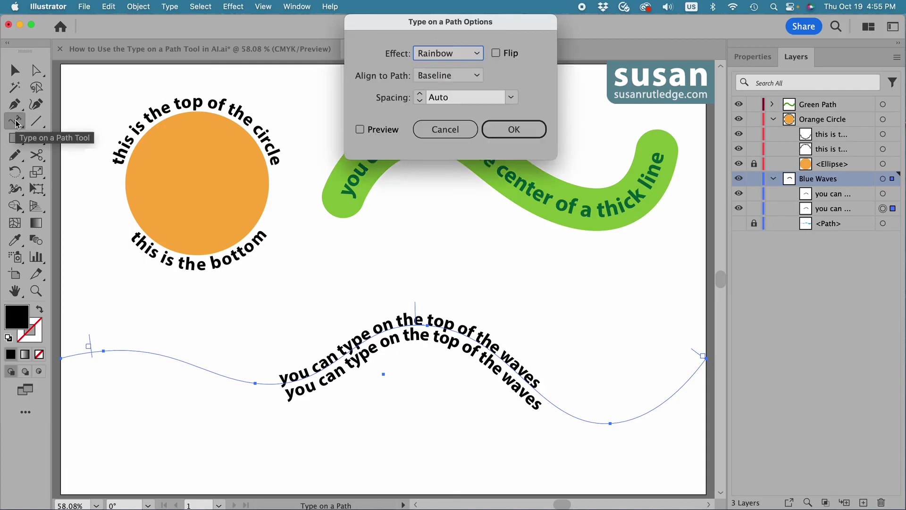
pyautogui.click(361, 130)
pyautogui.click(477, 76)
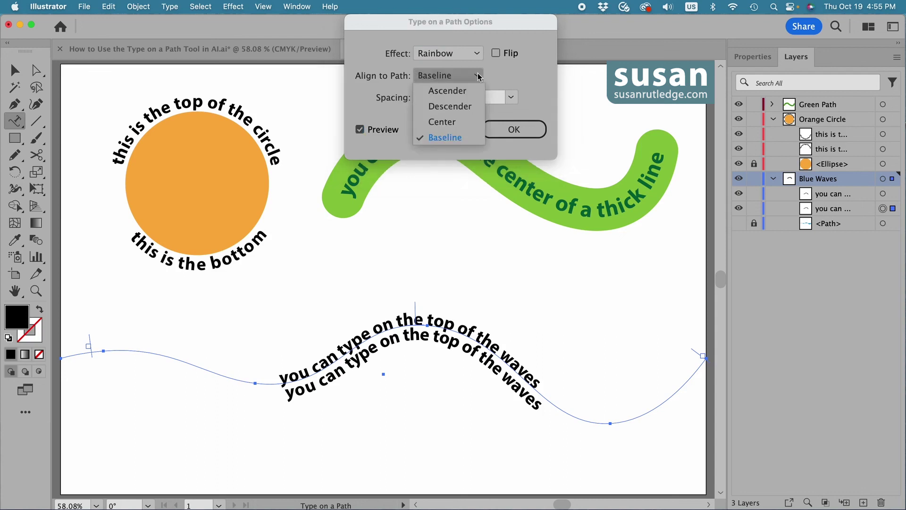
pyautogui.click(450, 106)
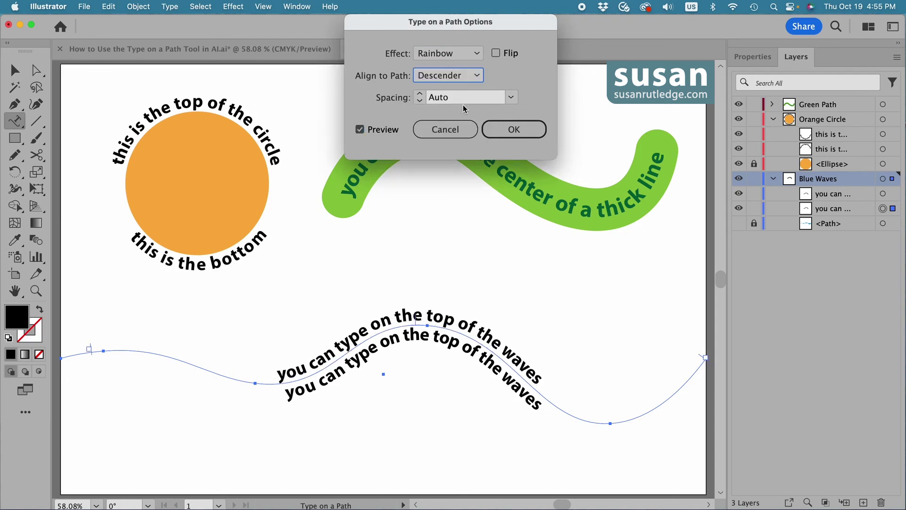
pyautogui.click(515, 130)
# Fill all characters of the wave text beneath the curve with white.
pyautogui.moveTo(289, 395)
pyautogui.mouseDown()
pyautogui.moveTo(390, 360)
pyautogui.moveTo(467, 354)
pyautogui.moveTo(522, 404)
pyautogui.moveTo(579, 401)
pyautogui.mouseUp()
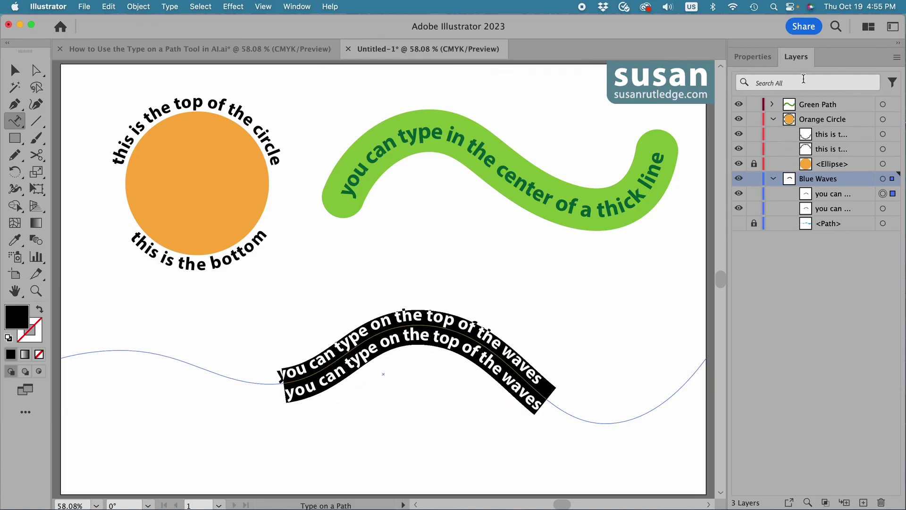
pyautogui.click(755, 58)
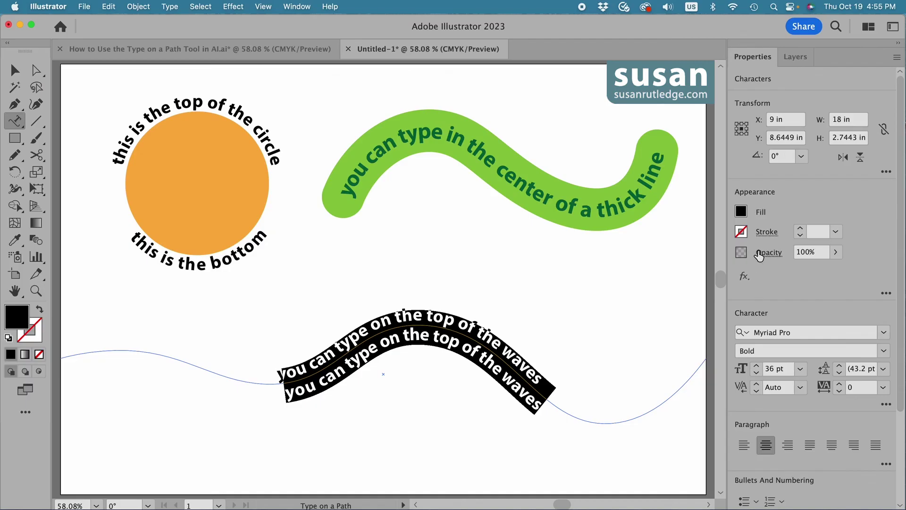
pyautogui.click(743, 213)
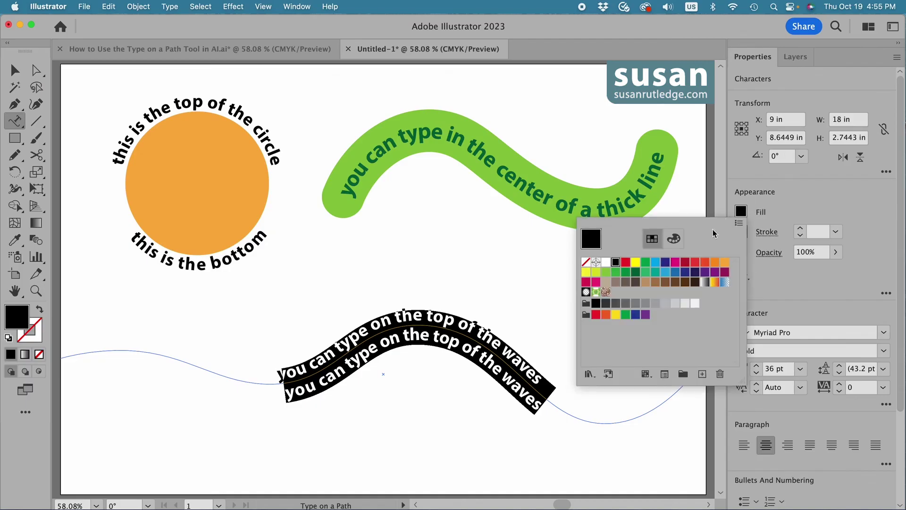
pyautogui.click(606, 262)
# Show the hidden blue wave path in the Blue Waves layer, and deselect the text.
pyautogui.click(796, 58)
pyautogui.click(795, 58)
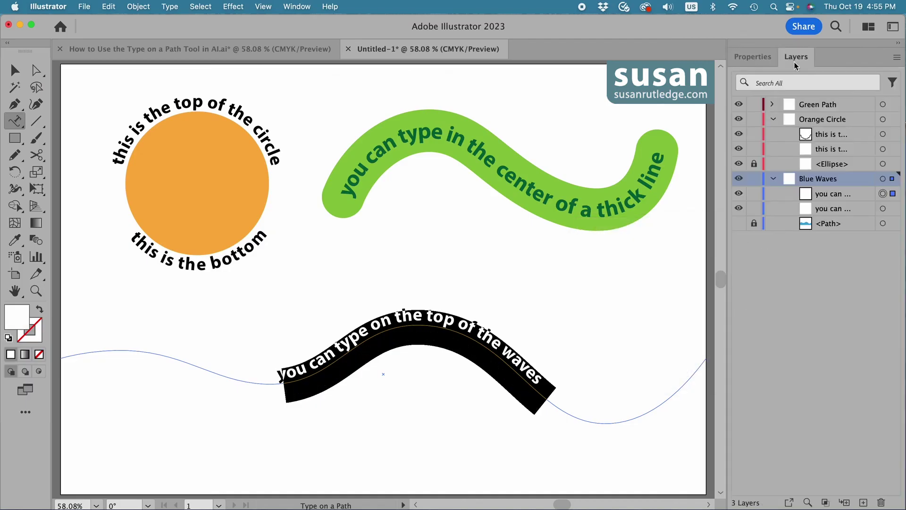
pyautogui.click(739, 223)
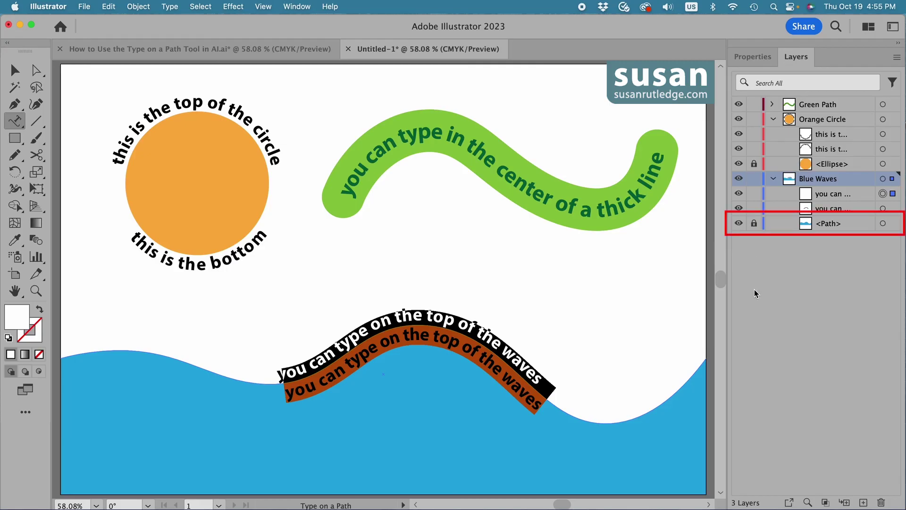
pyautogui.press('v')
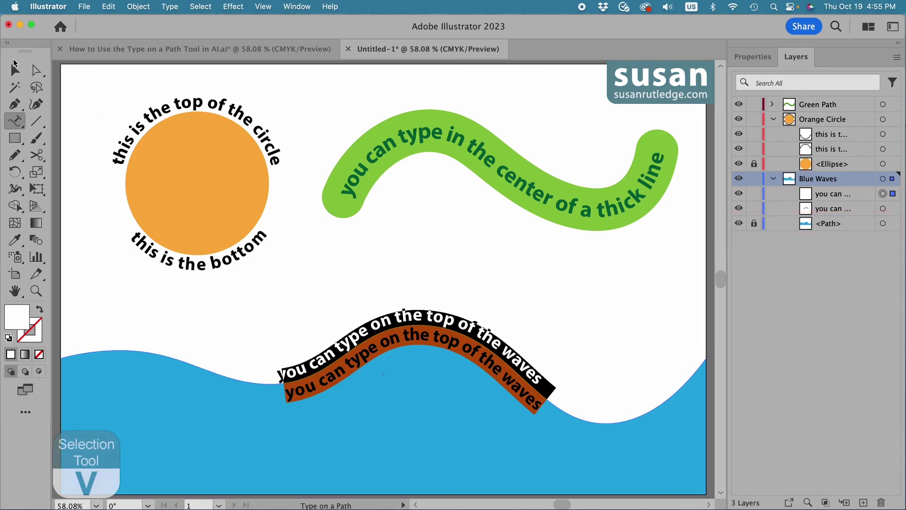
pyautogui.click(638, 336)
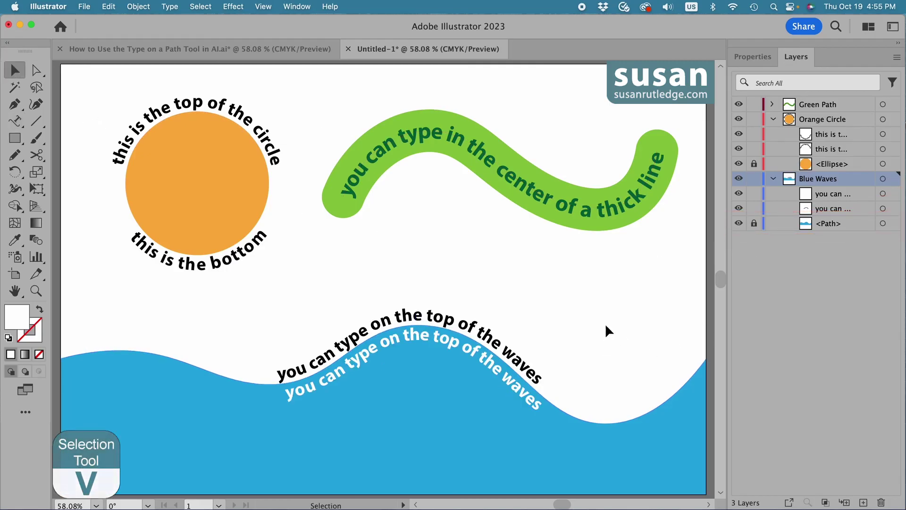